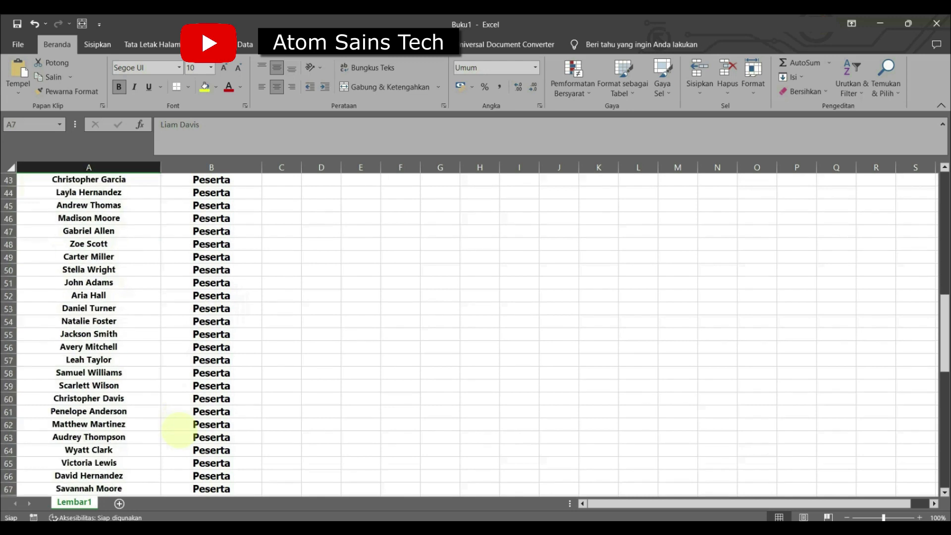
Switch from Excel to Canva in the browser and open the Sertifikat template collection.
left_click(877, 23)
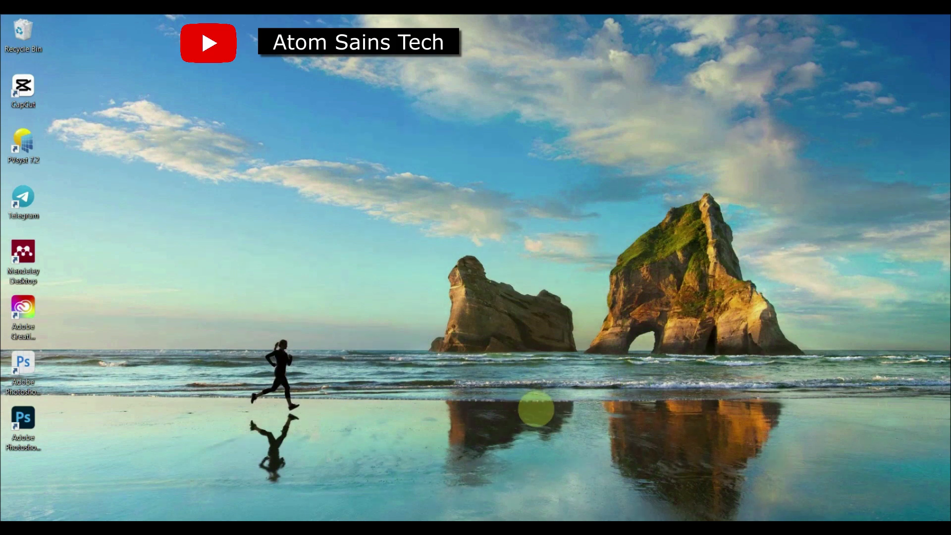
left_click(426, 518)
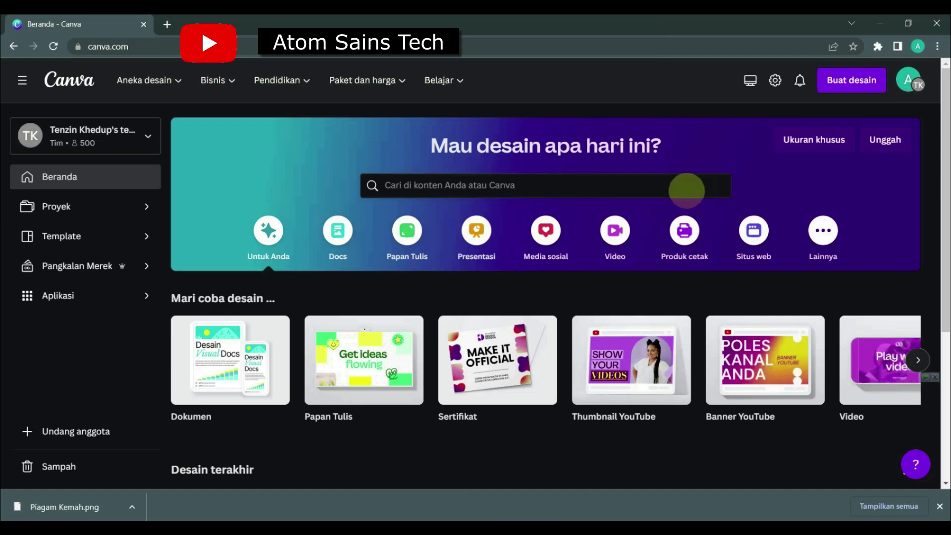
left_click(686, 190)
left_click(488, 247)
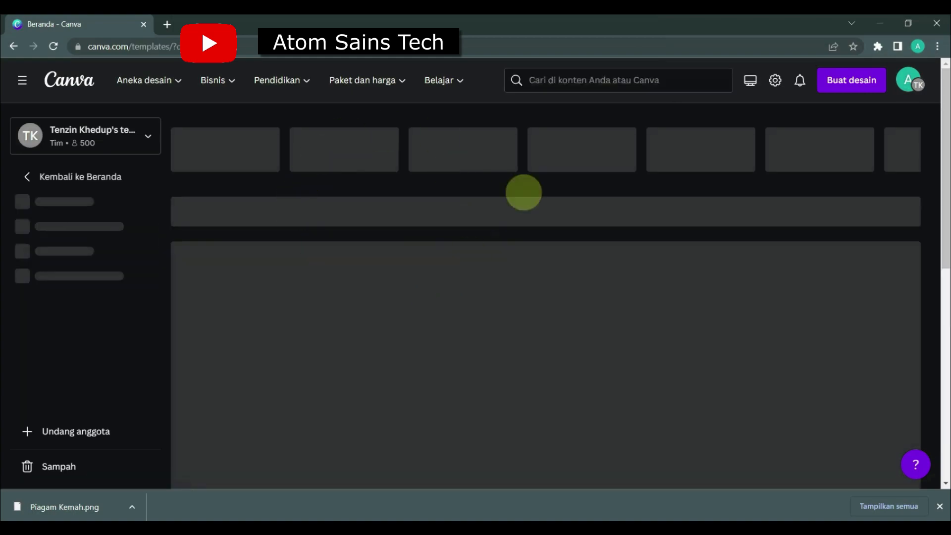
Browse the Sertifikat templates for available certificate designs, and return to the Canva home page.
scroll(563, 388, "down", 9)
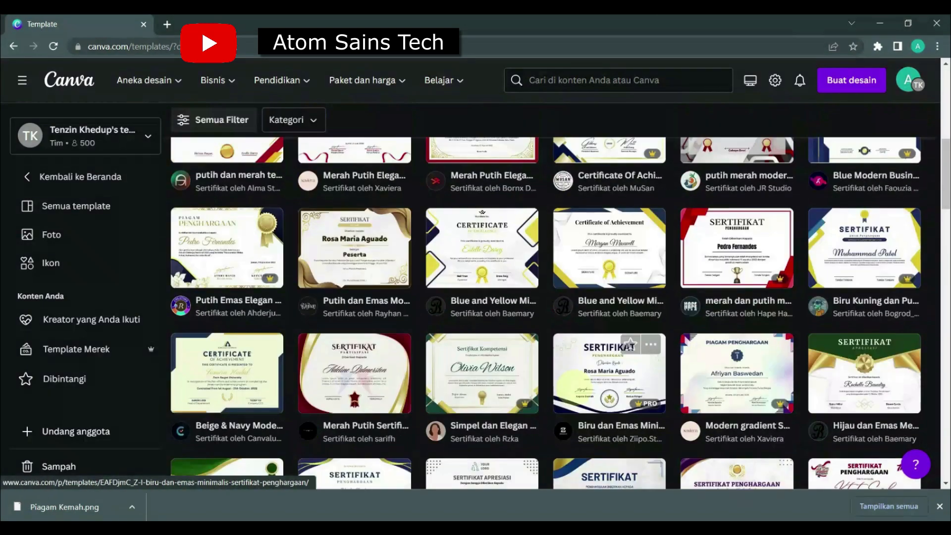
scroll(574, 389, "up", 7)
scroll(574, 389, "down", 20)
scroll(574, 389, "up", 15)
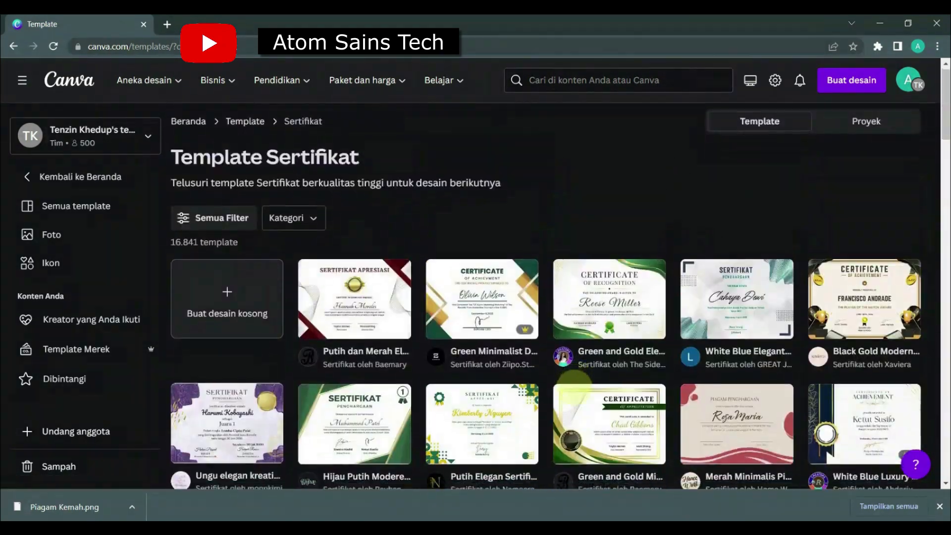
scroll(575, 383, "down", 7)
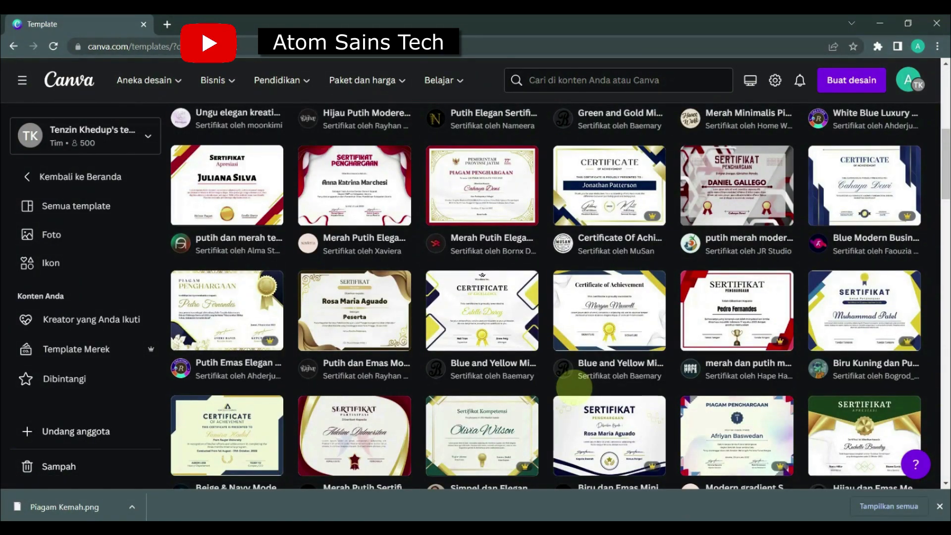
scroll(573, 387, "down", 5)
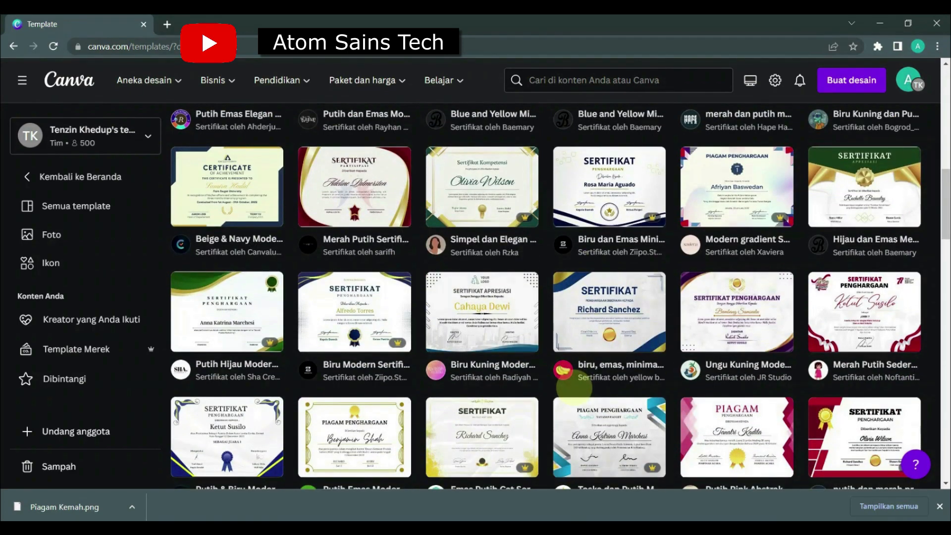
scroll(573, 388, "down", 5)
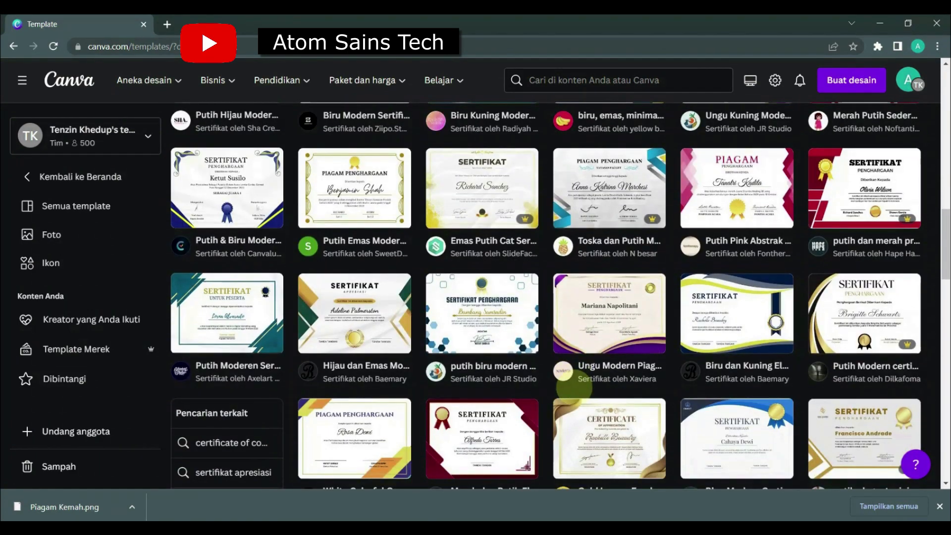
scroll(574, 387, "down", 3)
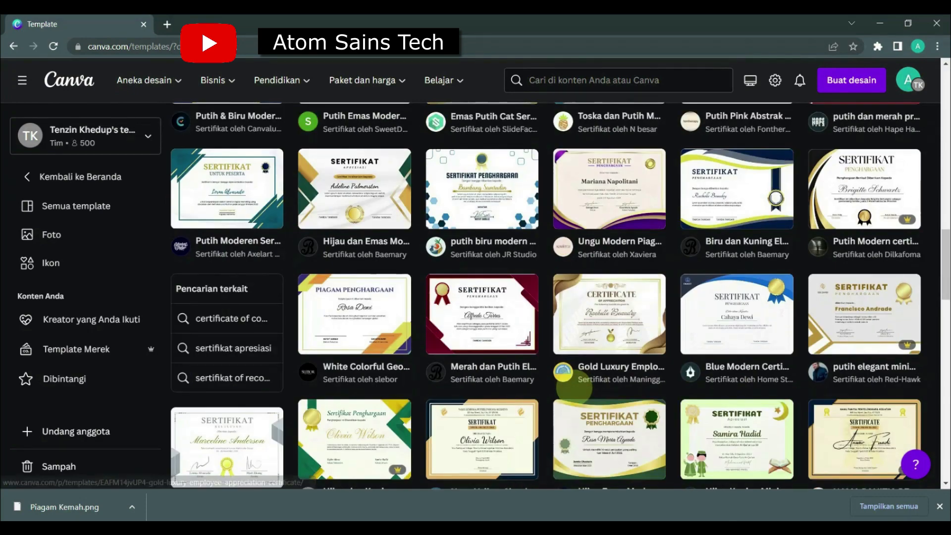
scroll(573, 388, "down", 1)
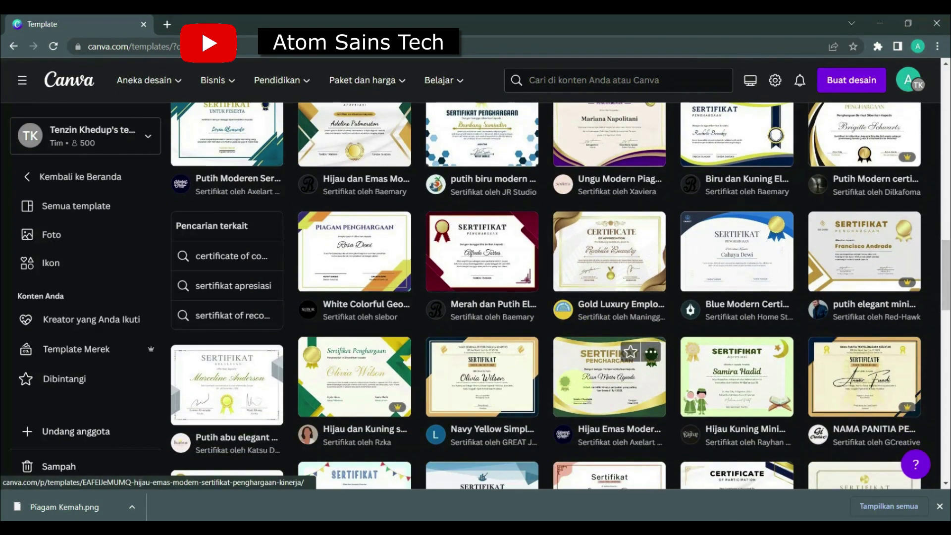
scroll(574, 388, "up", 10)
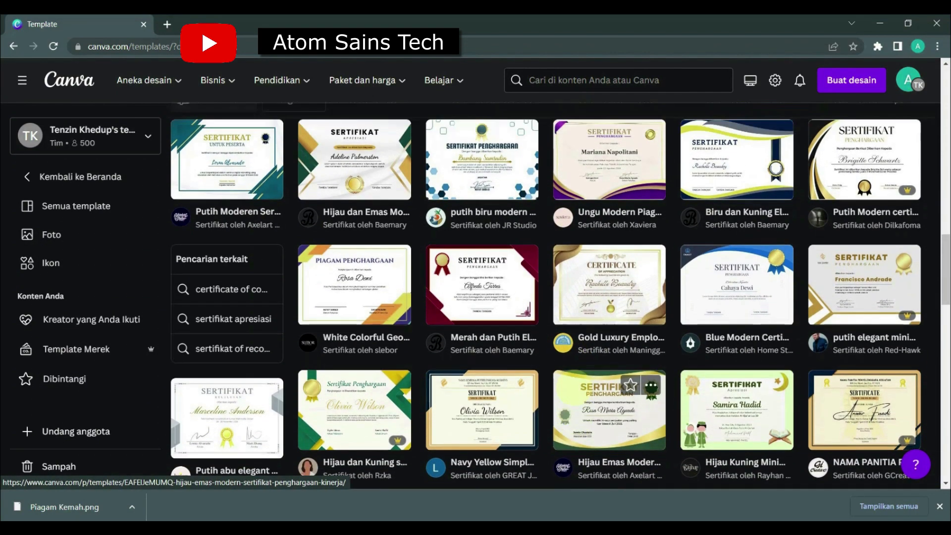
left_click(69, 80)
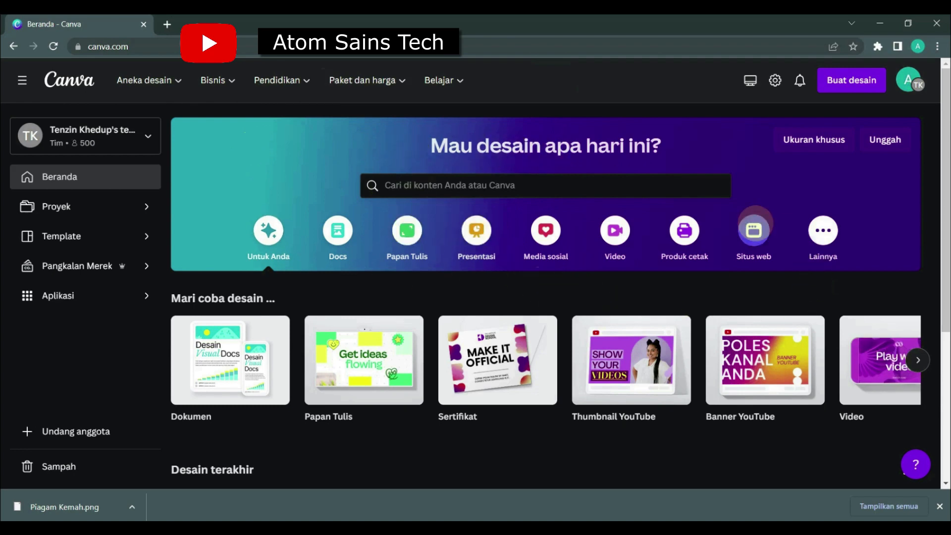
Import the image file Piagam Kemah.png into Canva as a new upload.
left_click(851, 79)
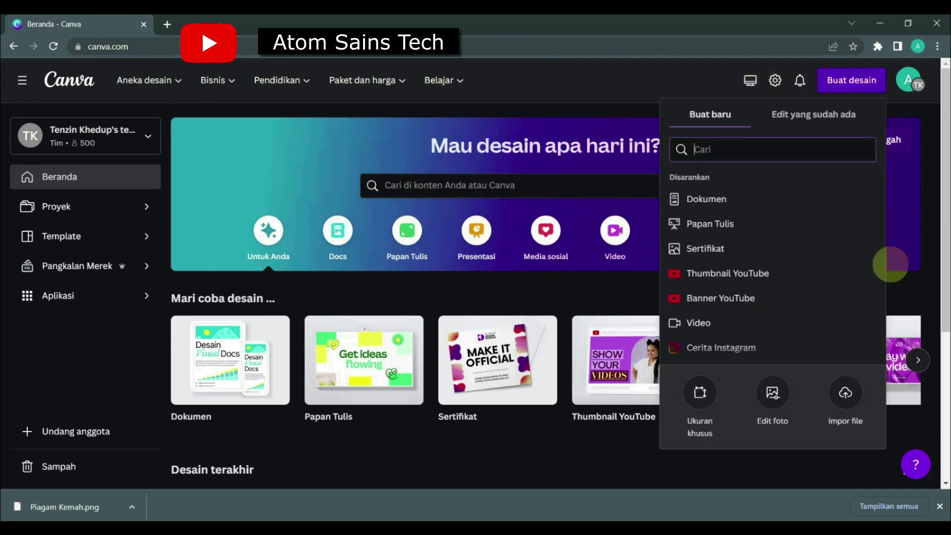
left_click(846, 392)
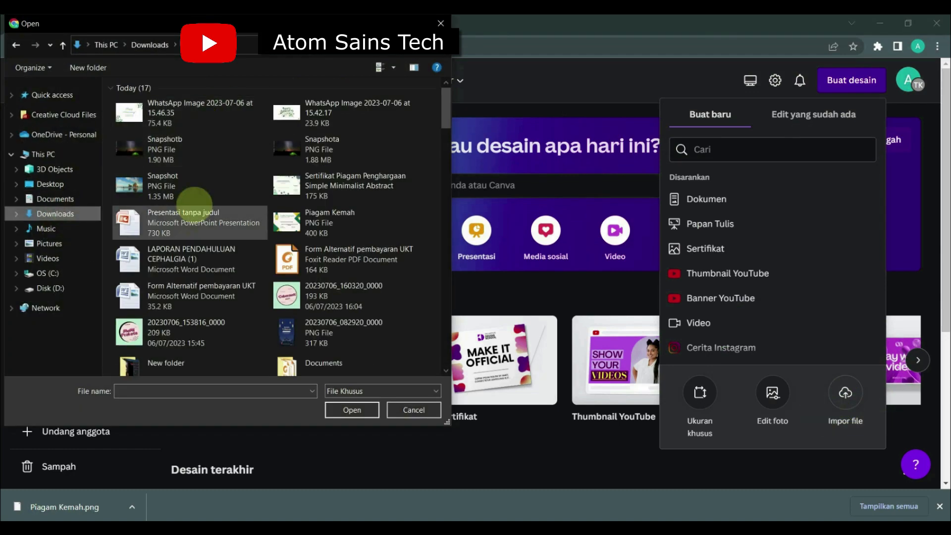
double_click(192, 206)
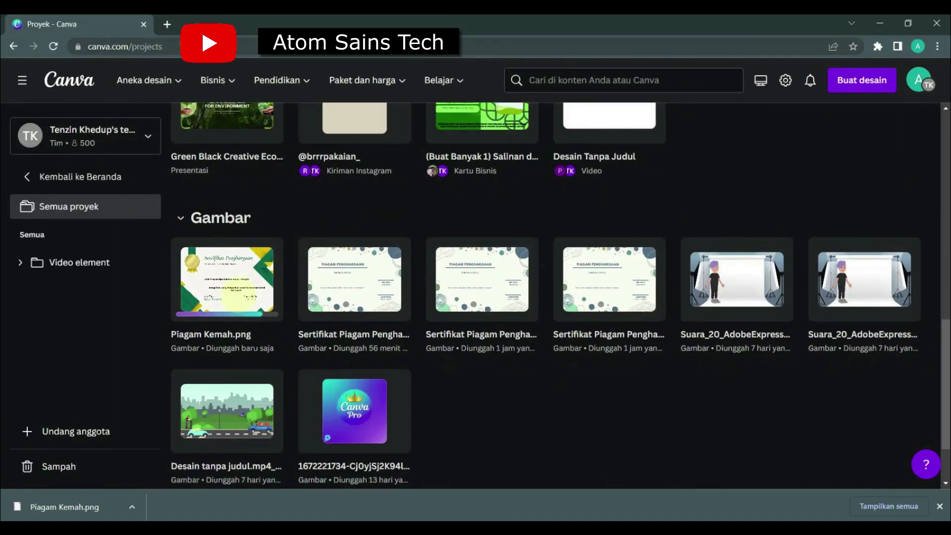
Open the uploaded Piagam Kemah.png, use it in a new design, and select the certificate image on the page.
left_click(236, 297)
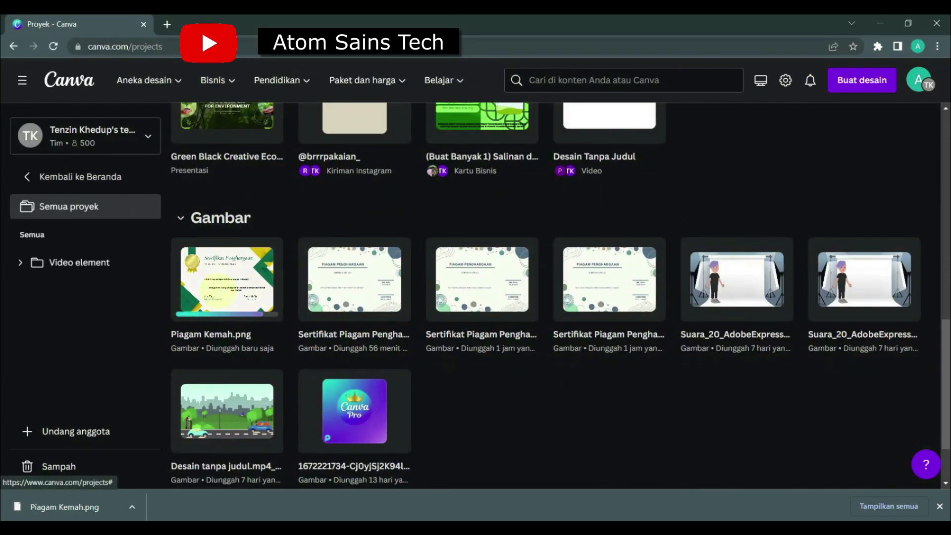
left_click(218, 290)
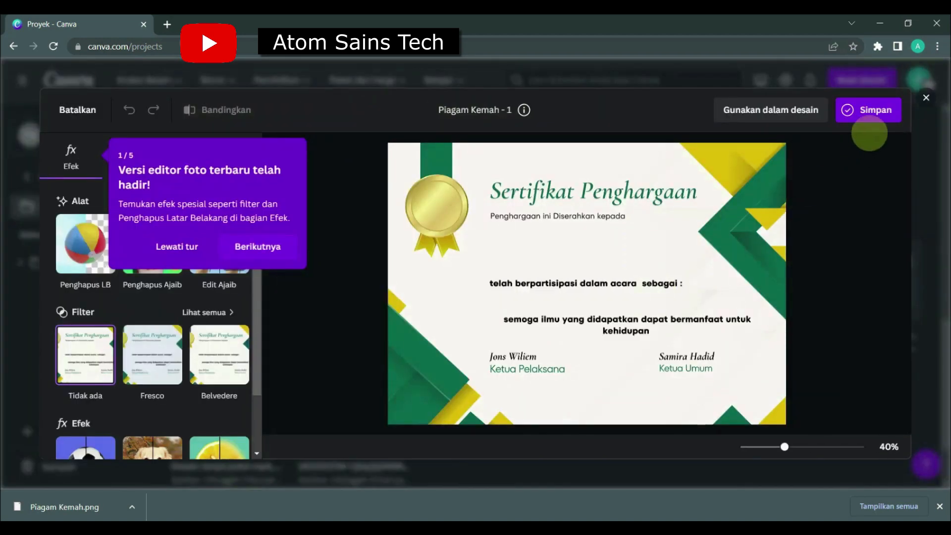
left_click(801, 108)
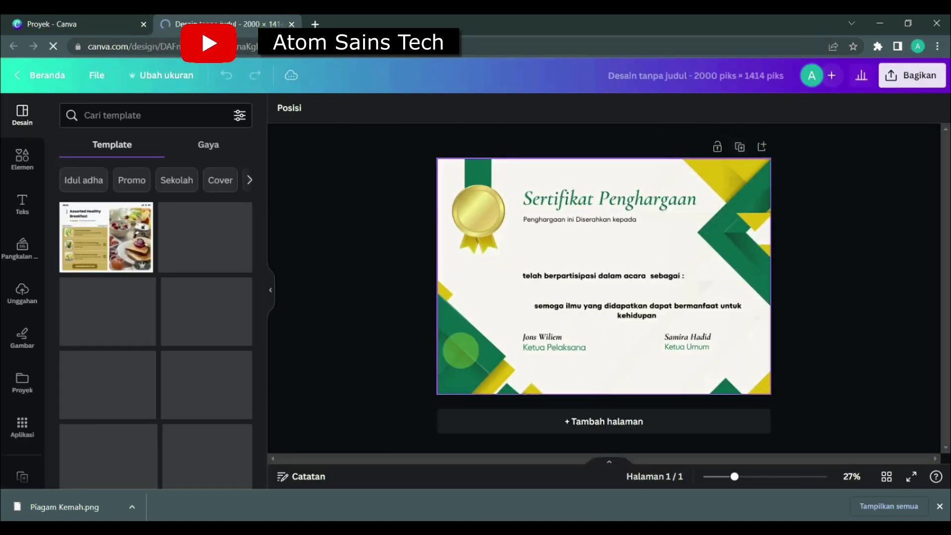
left_click(559, 284)
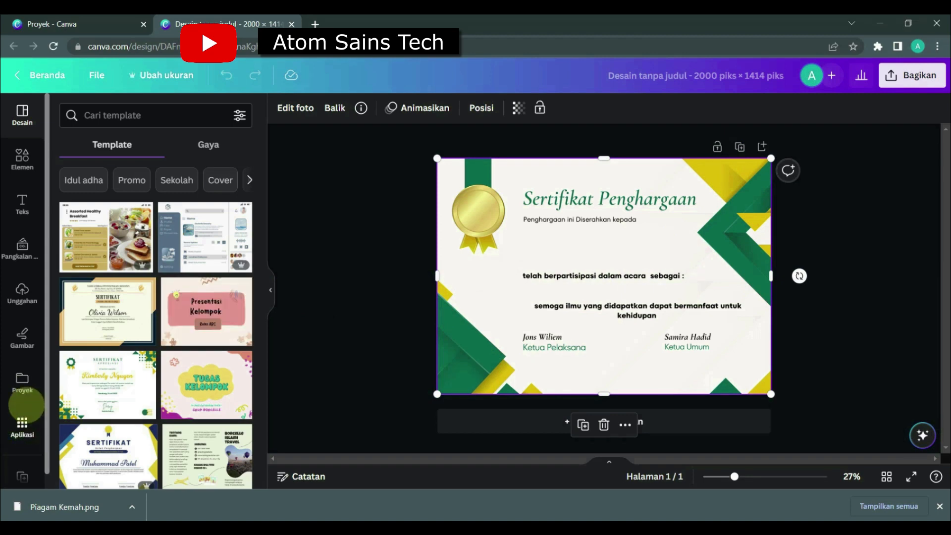
Find the Buat banyak app by searching the Canva apps for "banyak", and open it.
left_click(23, 425)
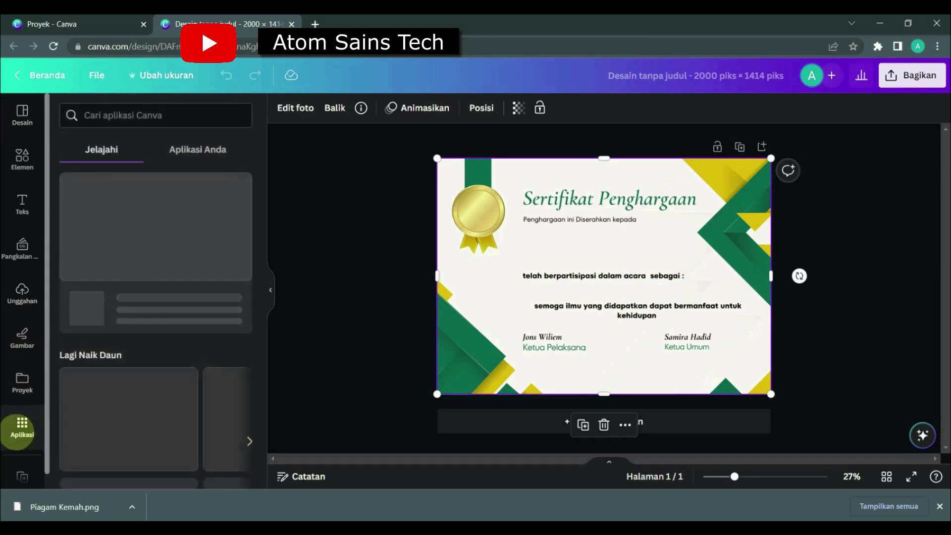
left_click(171, 115)
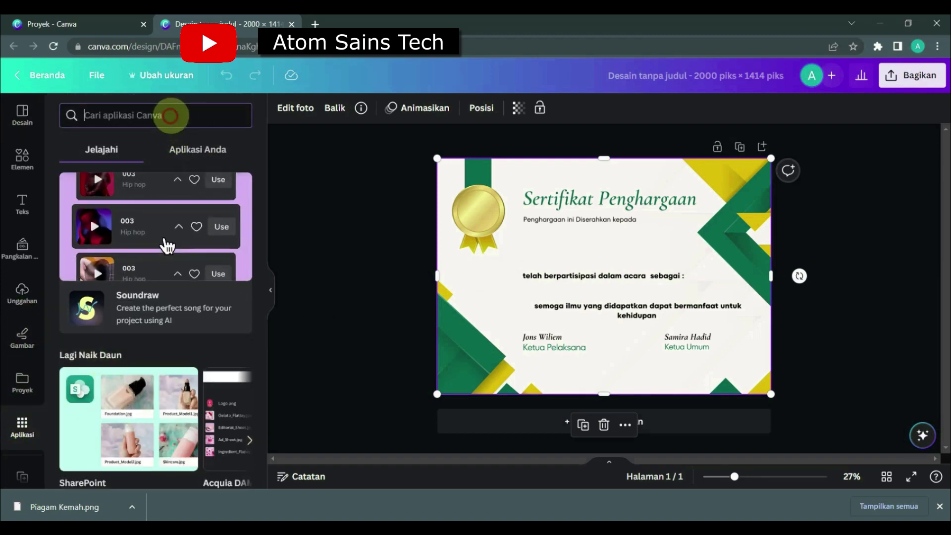
type("banyak")
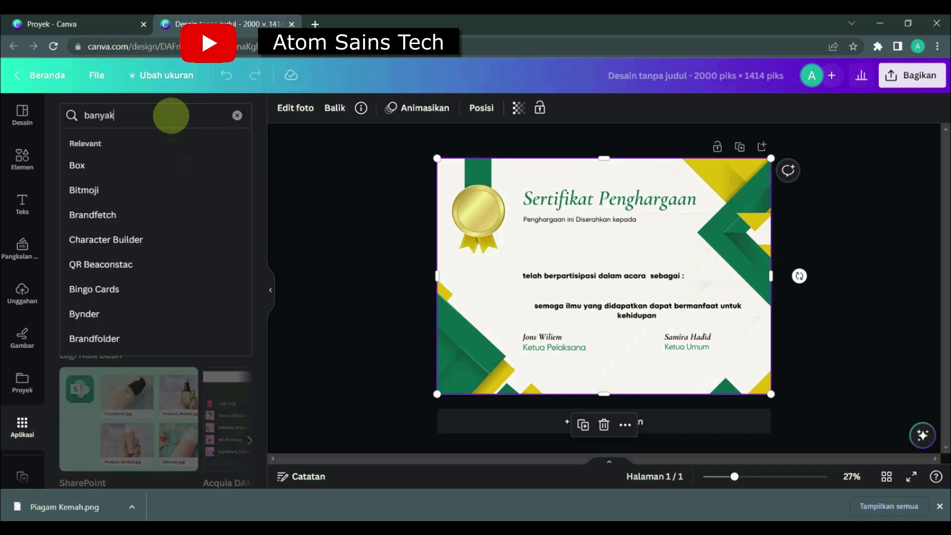
key("Return")
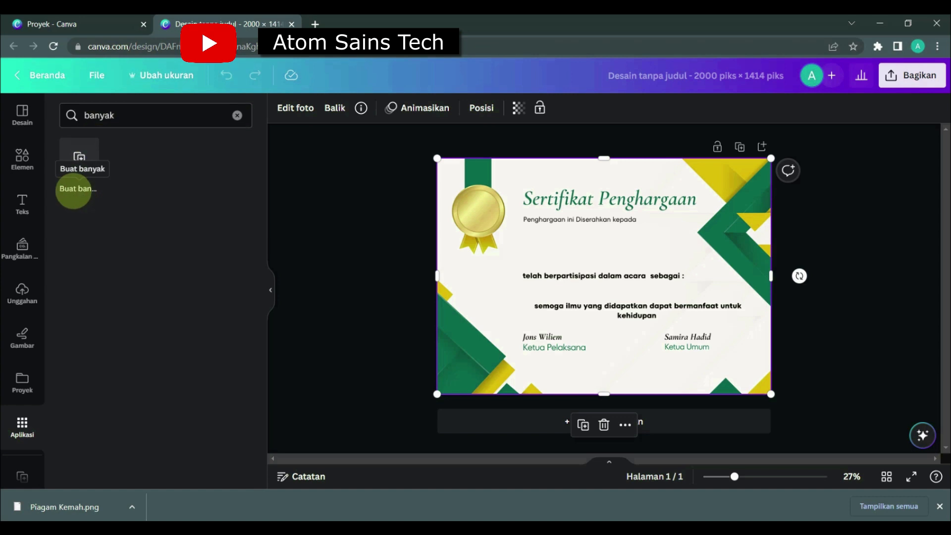
left_click(940, 506)
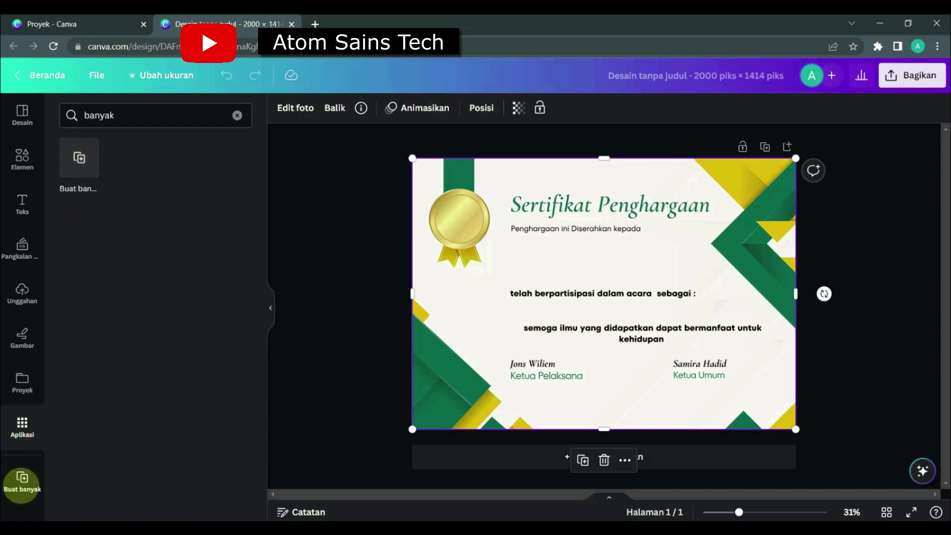
left_click(22, 481)
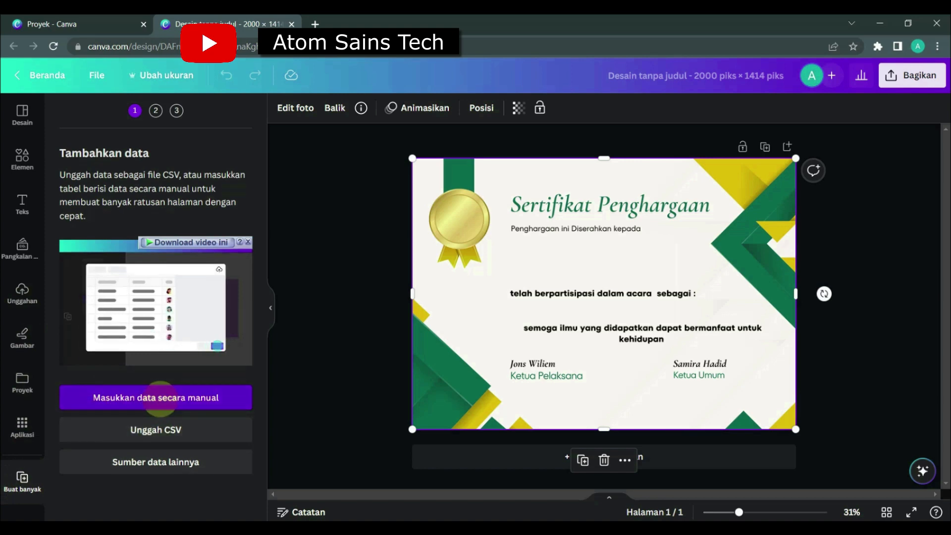
Open the manual data entry table and clear the sample entries from the Nama and Email columns.
left_click(158, 398)
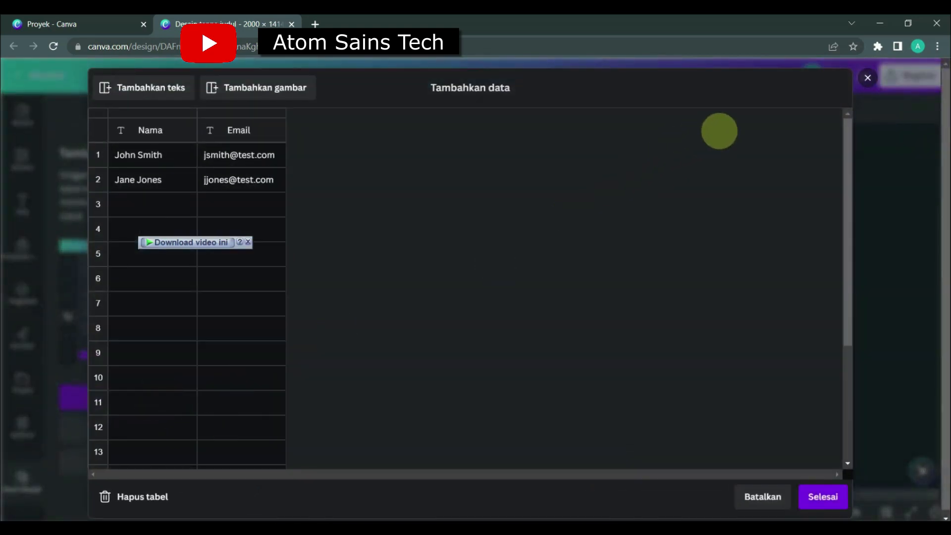
left_click(867, 78)
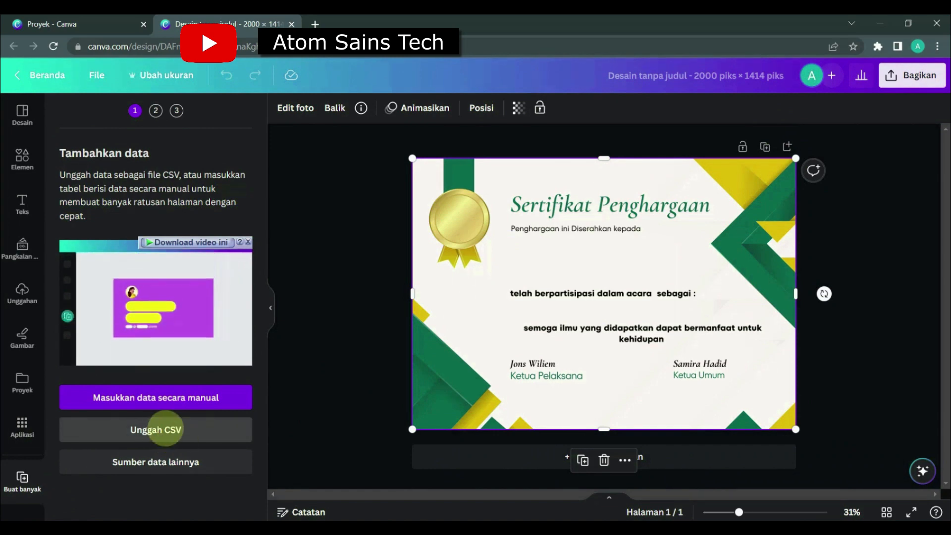
left_click(185, 397)
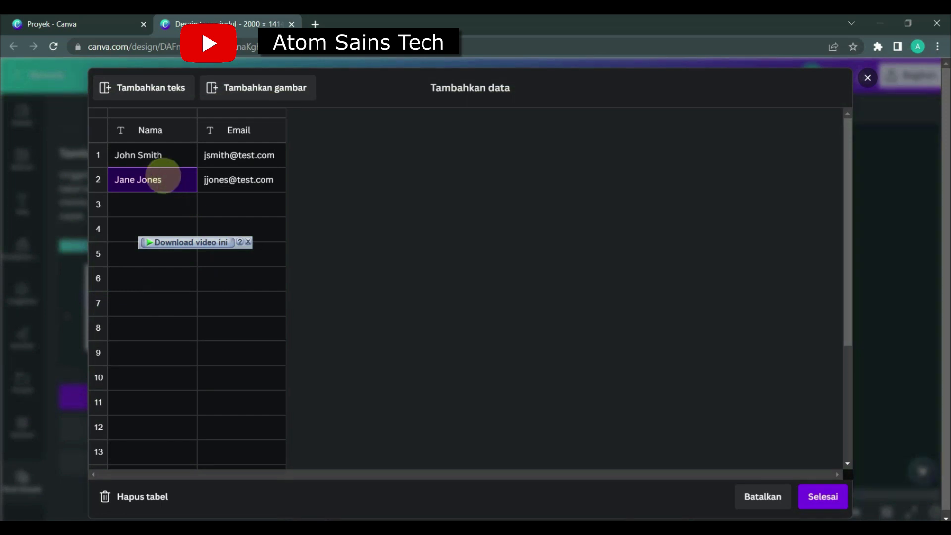
key("Delete")
left_click(154, 156)
left_click(243, 159)
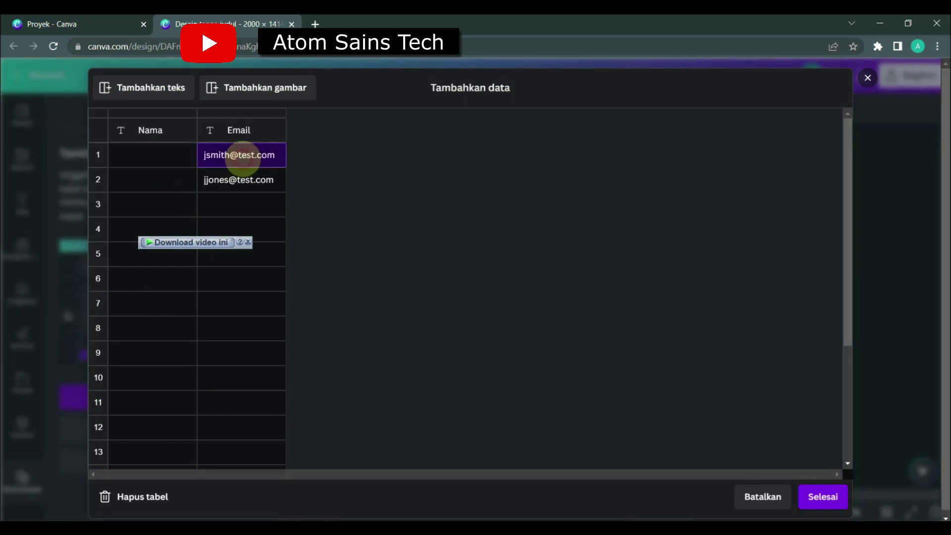
Rename the Email column of the data table to Sebagai.
left_click(247, 130)
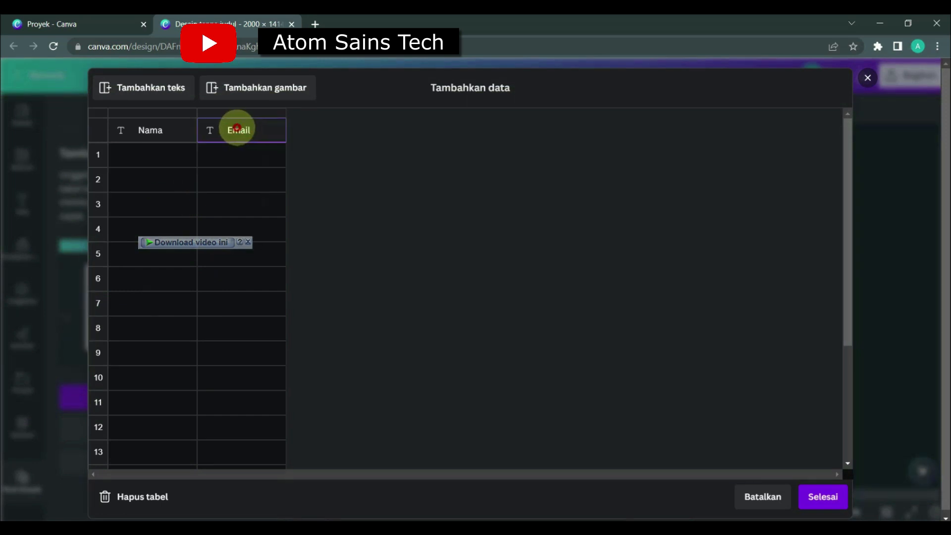
key("BackSpace")
key("BackSpace")
key("BackSpace")
key("BackSpace")
key("BackSpace")
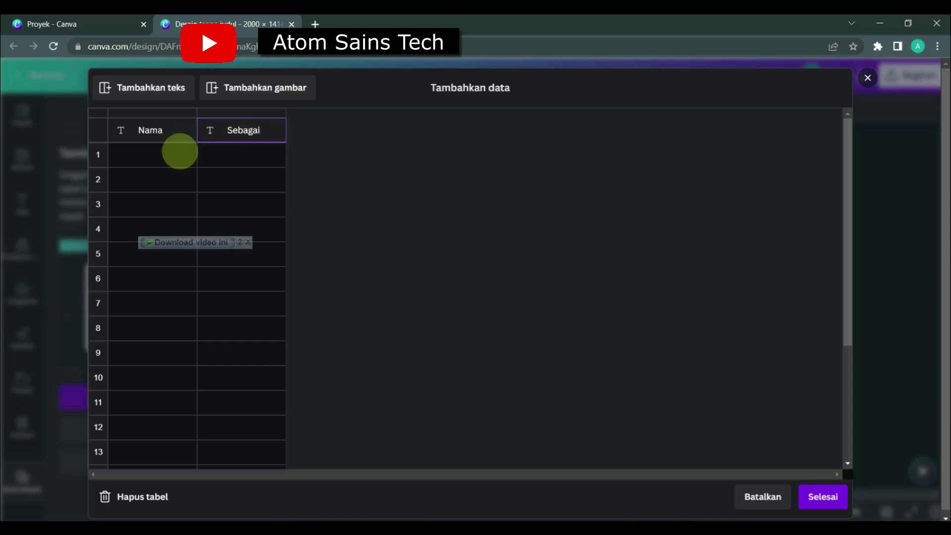
Copy all participant names below the Nama header in Excel's column A, then return to the first Nama cell in Canva's data table.
left_click(178, 153)
left_click(587, 527)
scroll(248, 377, "up", 5)
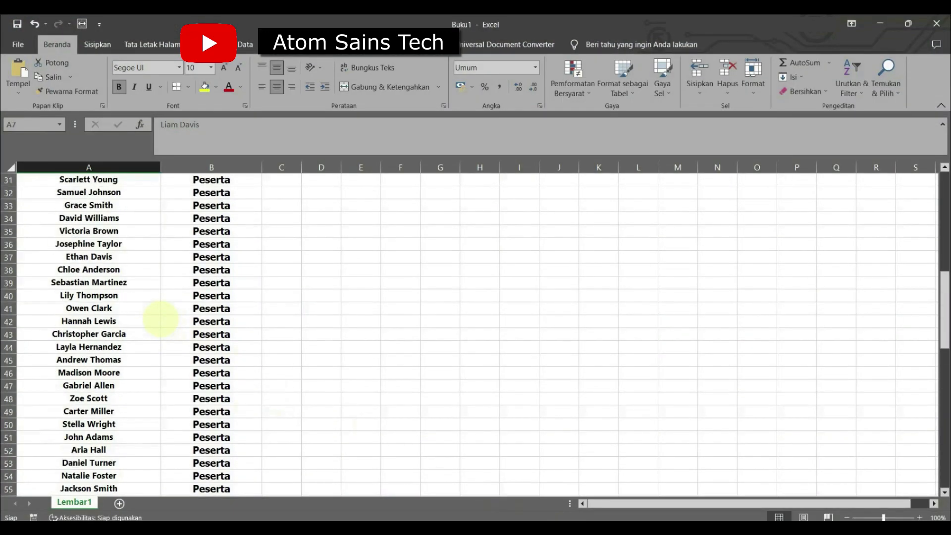
scroll(160, 318, "up", 10)
left_click(112, 198)
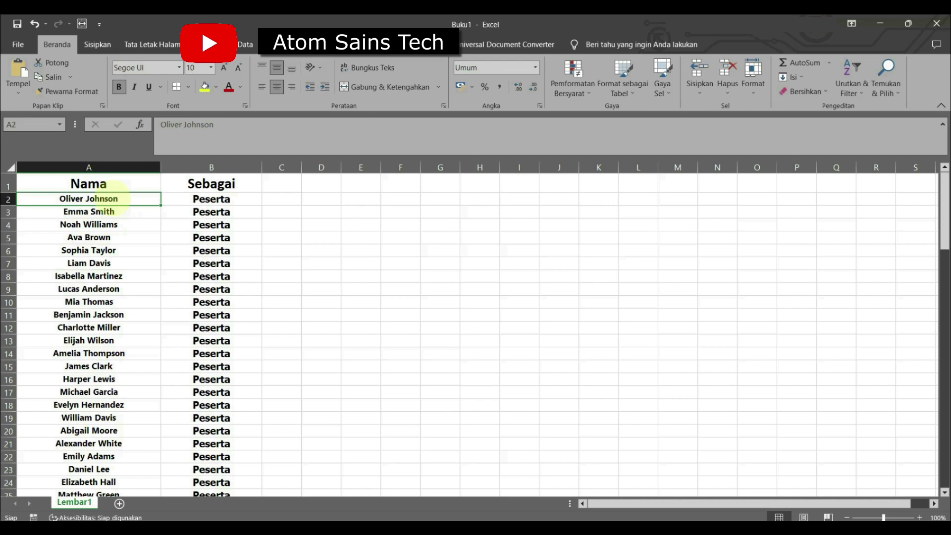
key("ctrl+shift+Down")
scroll(112, 354, "up", 9)
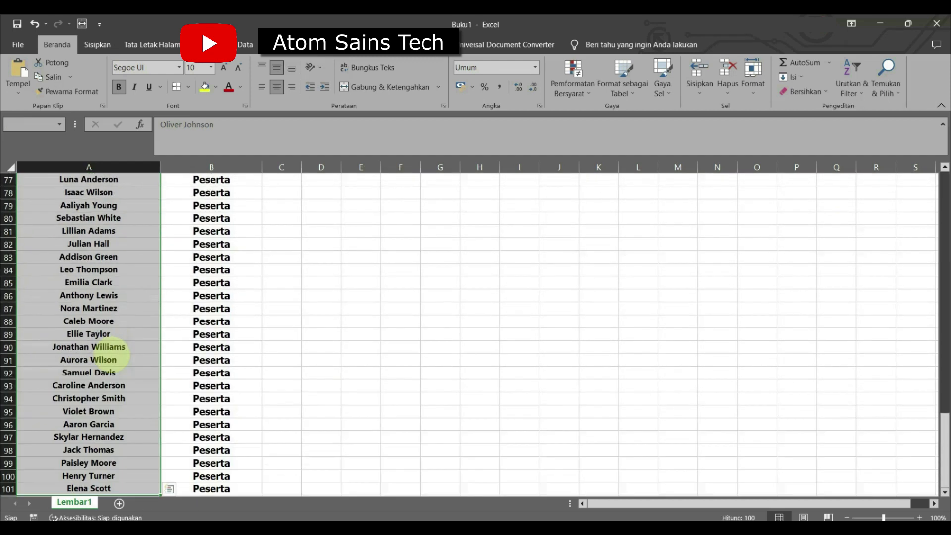
scroll(111, 354, "up", 16)
key("ctrl+c")
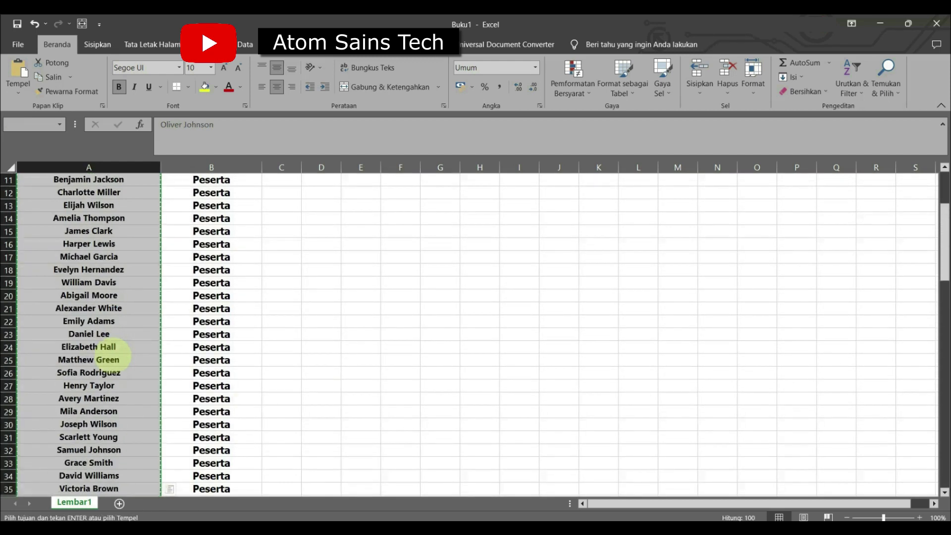
left_click(887, 22)
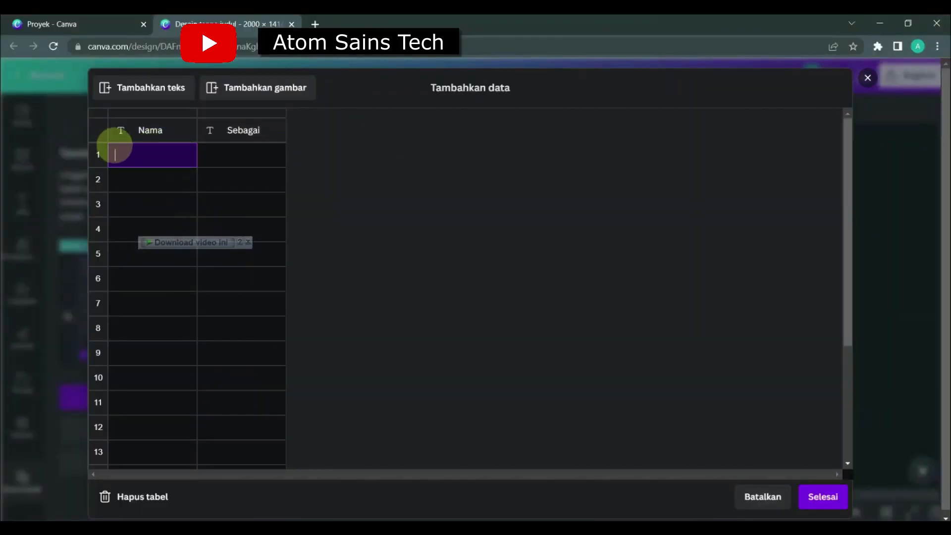
Paste the copied participant names into the Nama column from row 1 and check that the list is filled through its last row.
key("ctrl+v")
scroll(153, 419, "down", 10)
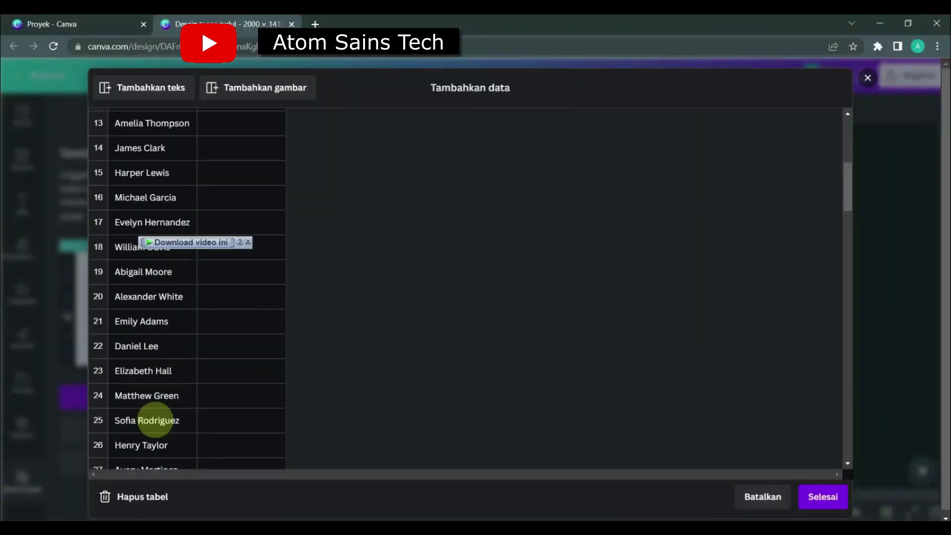
scroll(155, 421, "down", 19)
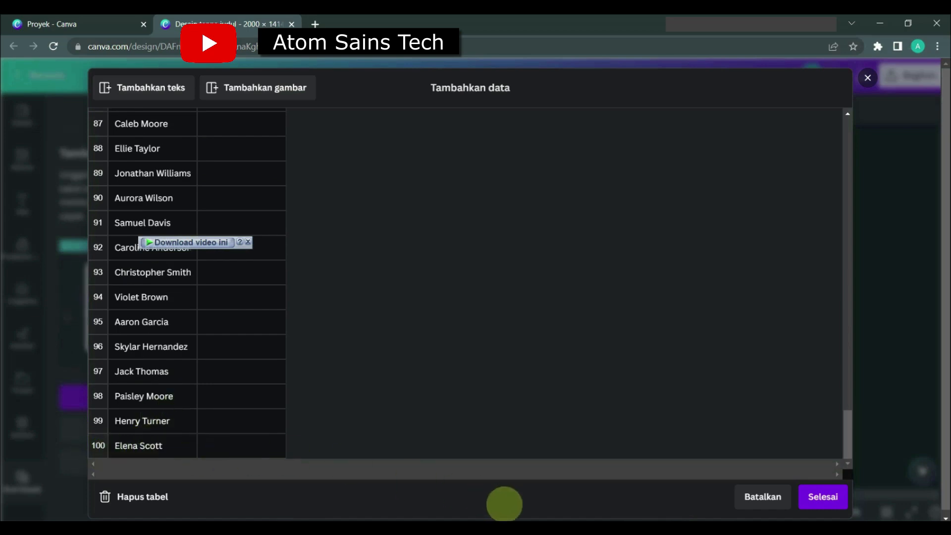
Switch to Excel, copy all Peserta entries below the Sebagai header in column B, and return to Canva's data table.
left_click(506, 528)
scroll(210, 206, "up", 3)
left_click(211, 198)
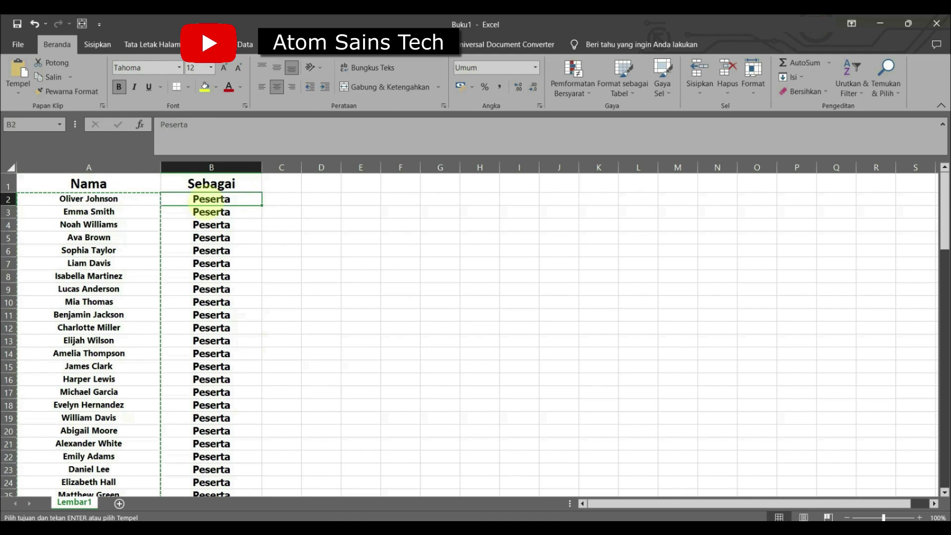
key("ctrl+shift+Down")
key("ctrl+c")
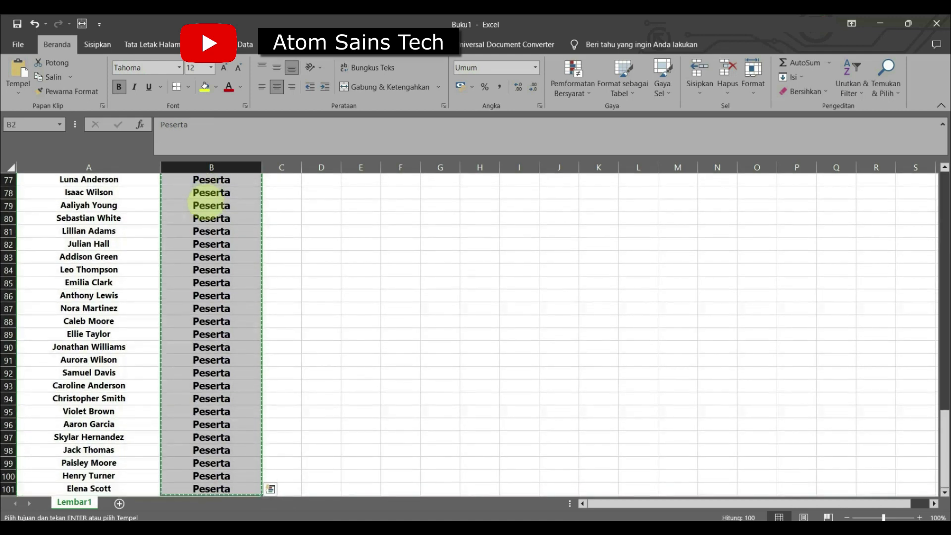
left_click(879, 23)
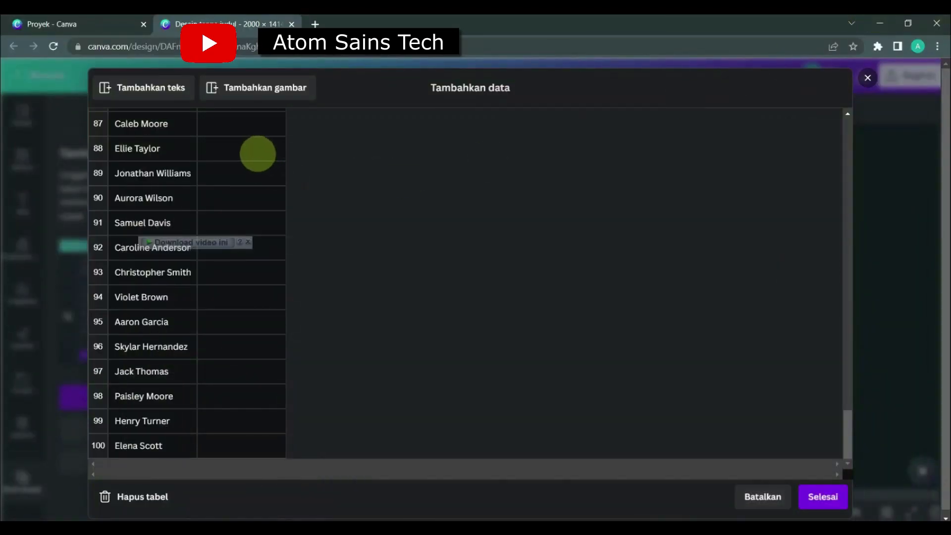
Paste the copied Peserta entries into the Sebagai column from row 1 and finish the data table.
scroll(225, 178, "up", 20)
scroll(225, 178, "up", 10)
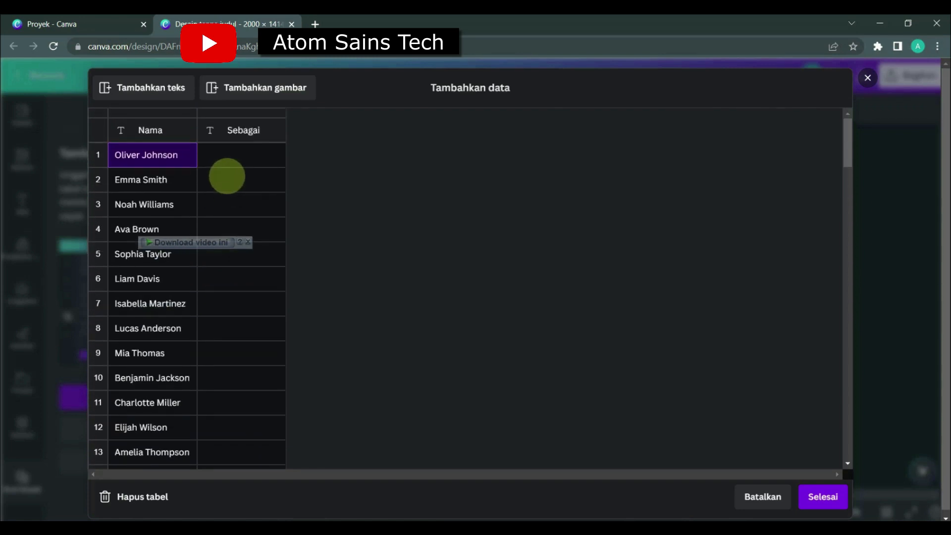
left_click(239, 142)
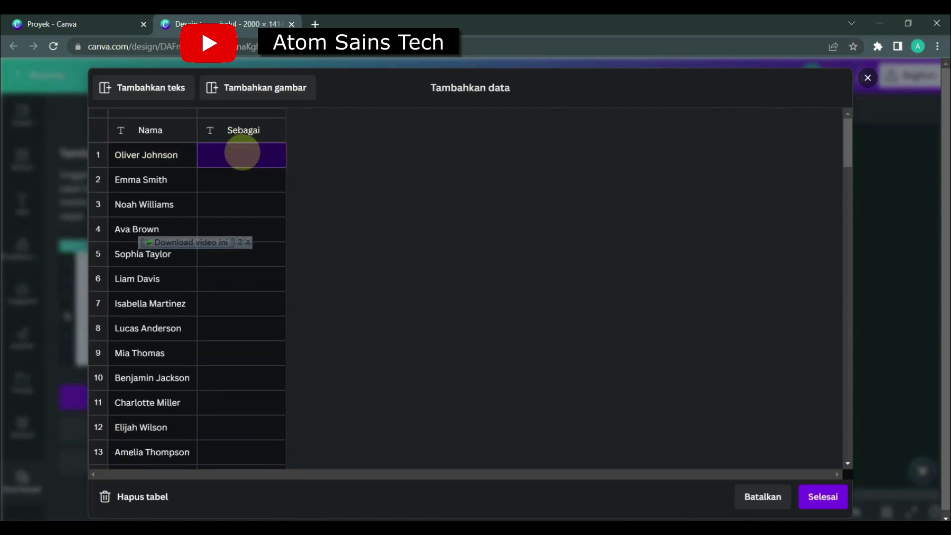
key("ctrl+v")
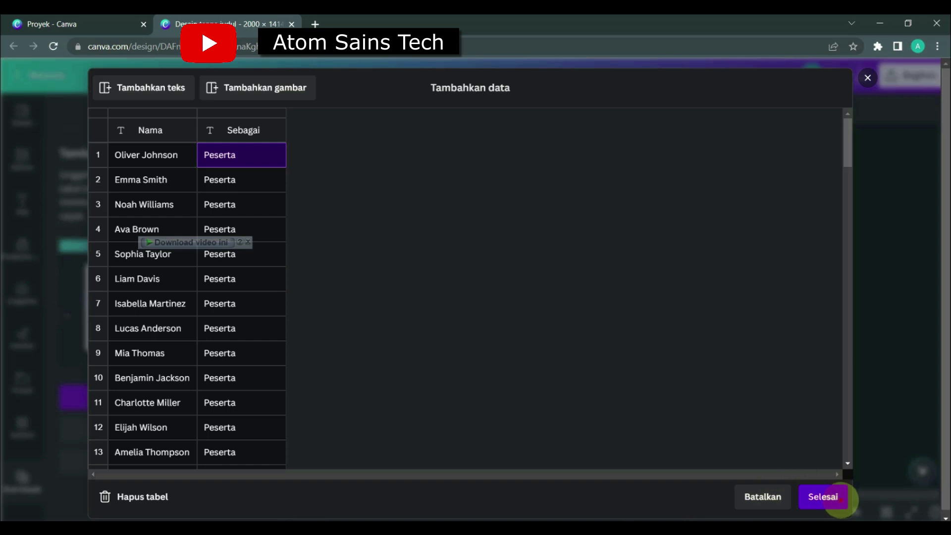
left_click(840, 500)
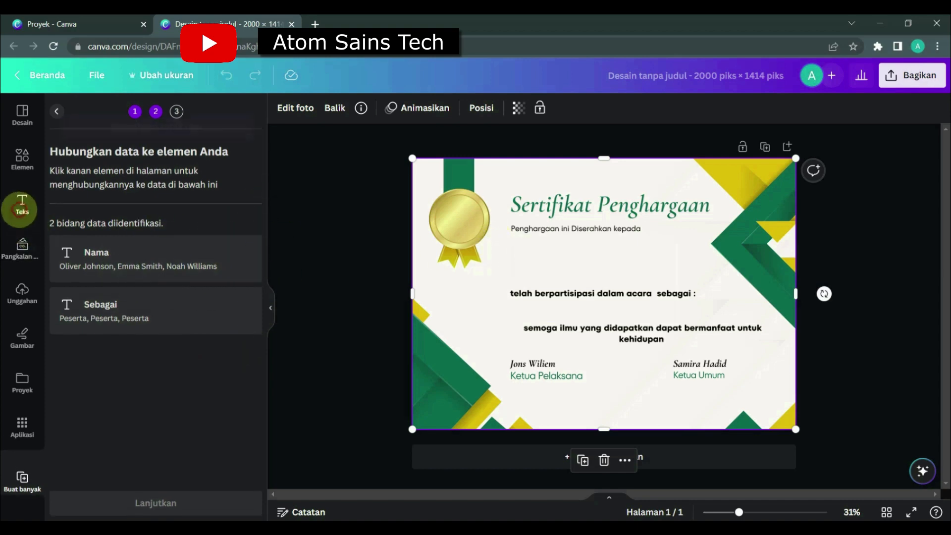
Add a heading text box below the "Penghargaan ini Diserahkan kepada" line and shrink it to about size 89.6.
left_click(21, 204)
left_click(125, 270)
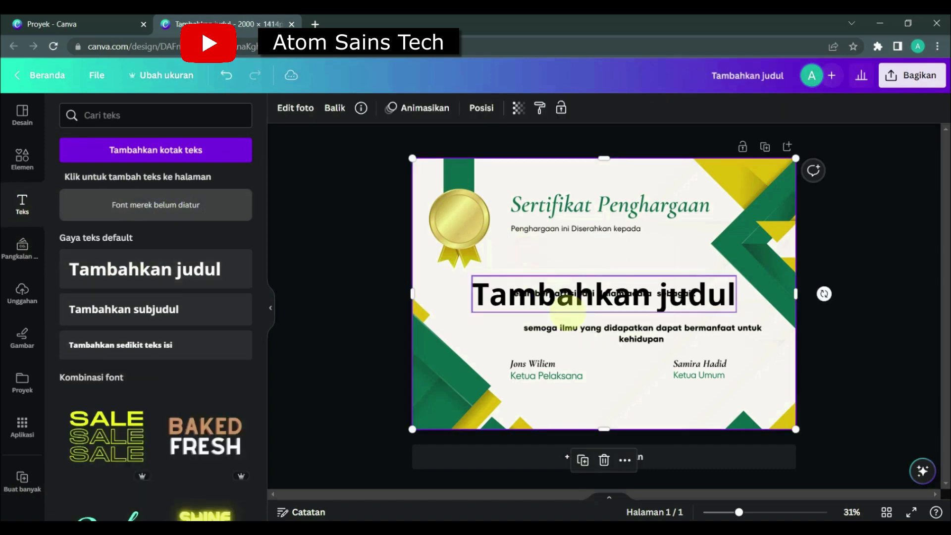
left_click_drag(574, 297, 575, 268)
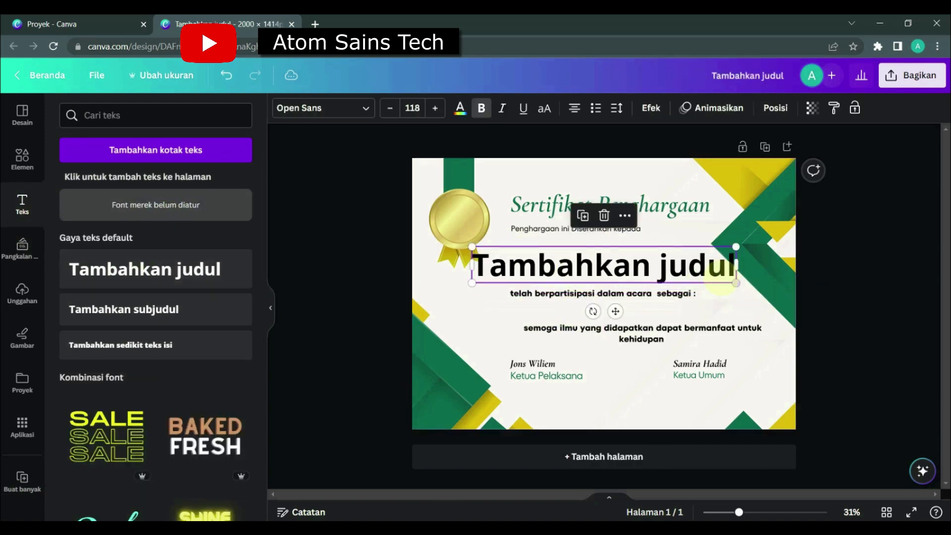
left_click_drag(736, 283, 653, 263)
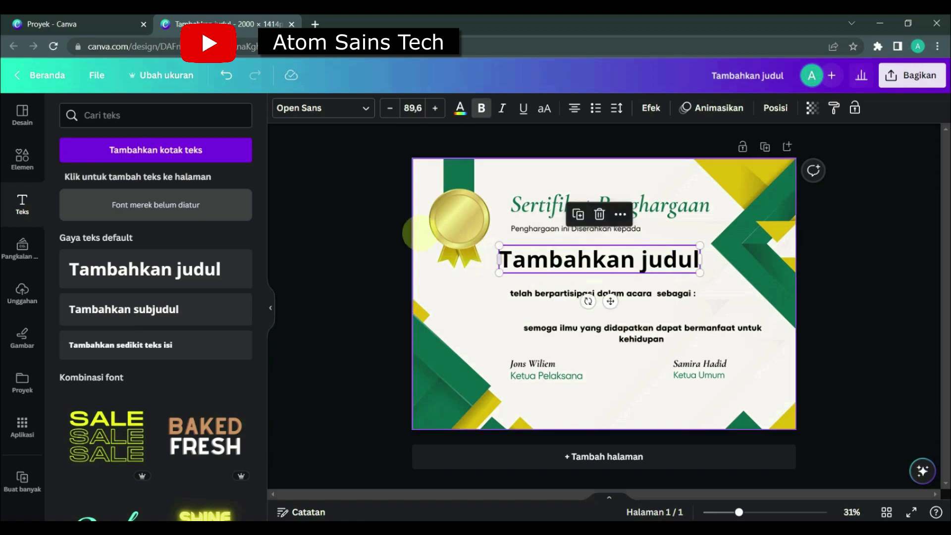
Change the heading's font to League Spartan, shrink it to about size 79.1 and reposition it under the subtitle line.
left_click(319, 108)
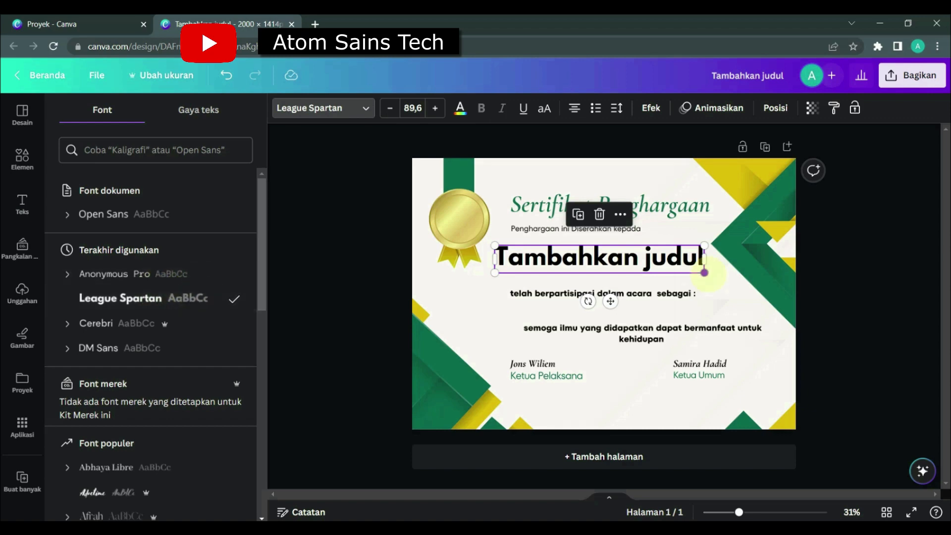
left_click_drag(700, 273, 680, 269)
left_click_drag(625, 255, 632, 260)
Colour the heading with the green from the certificate's photo colours and shrink it to about size 73.2.
left_click(460, 107)
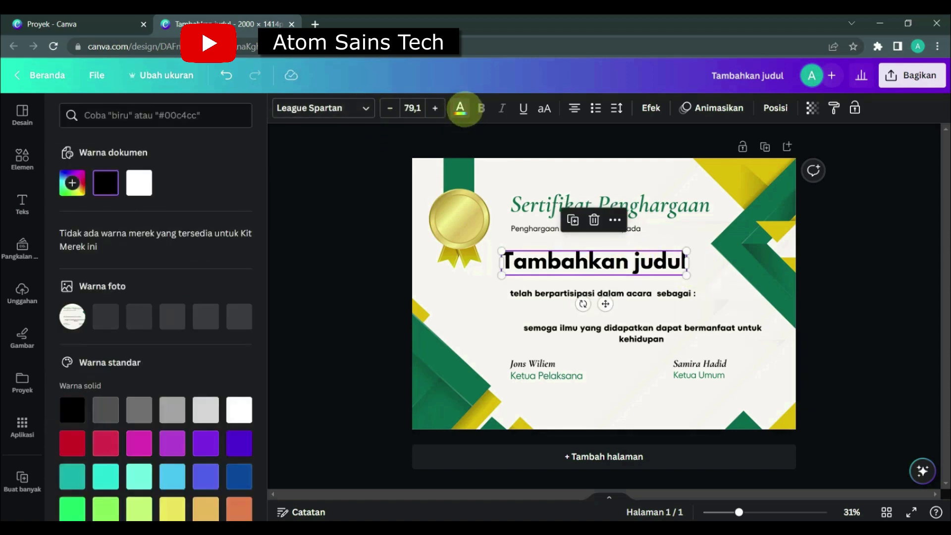
left_click(138, 316)
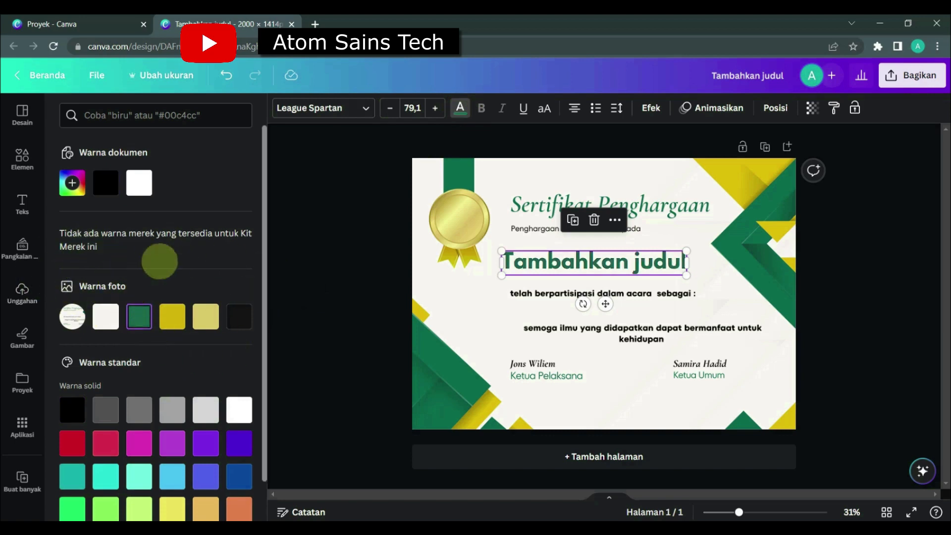
left_click_drag(686, 275, 648, 271)
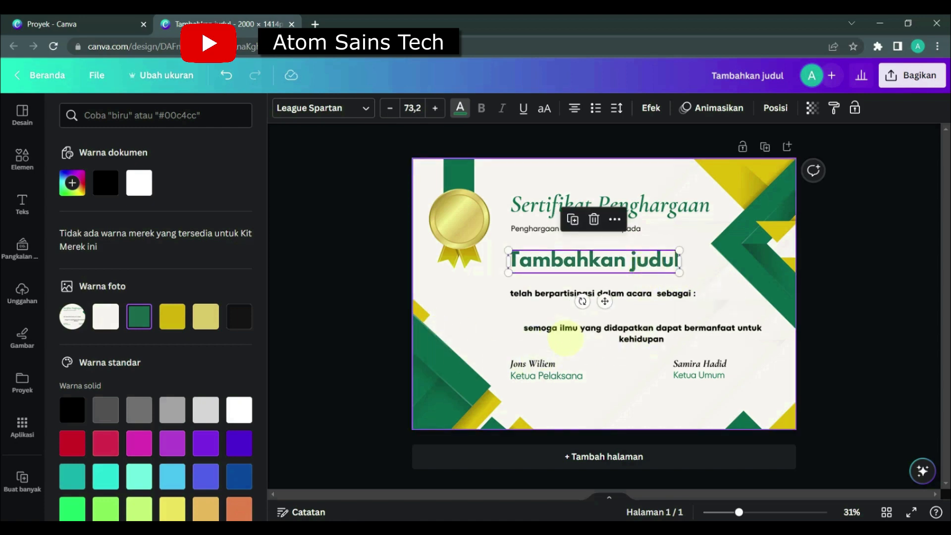
left_click(564, 338)
Reopen Buat banyak and place a copy of the heading, about size 49.2, below the "telah berpartisipasi dalam acara sebagai :" line.
left_click(20, 477)
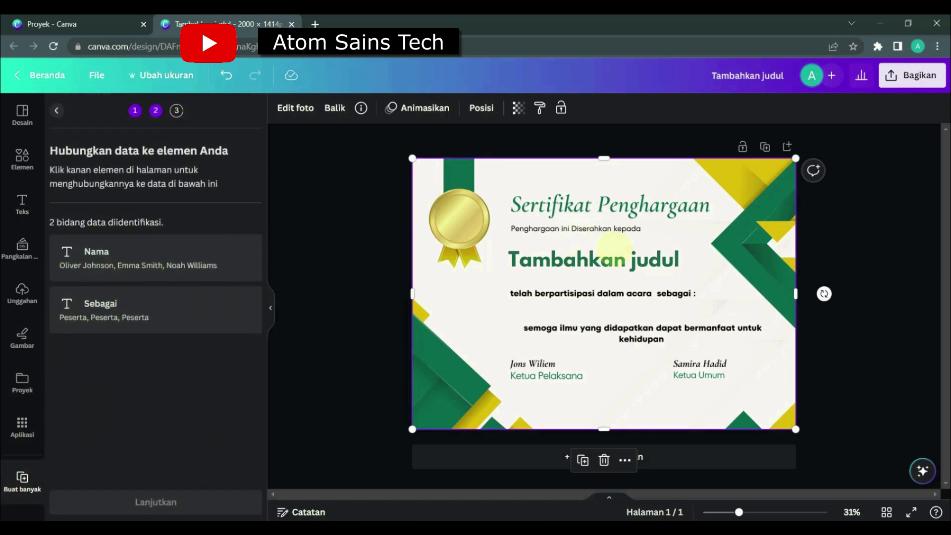
left_click(644, 267)
left_click_drag(644, 272, 651, 316)
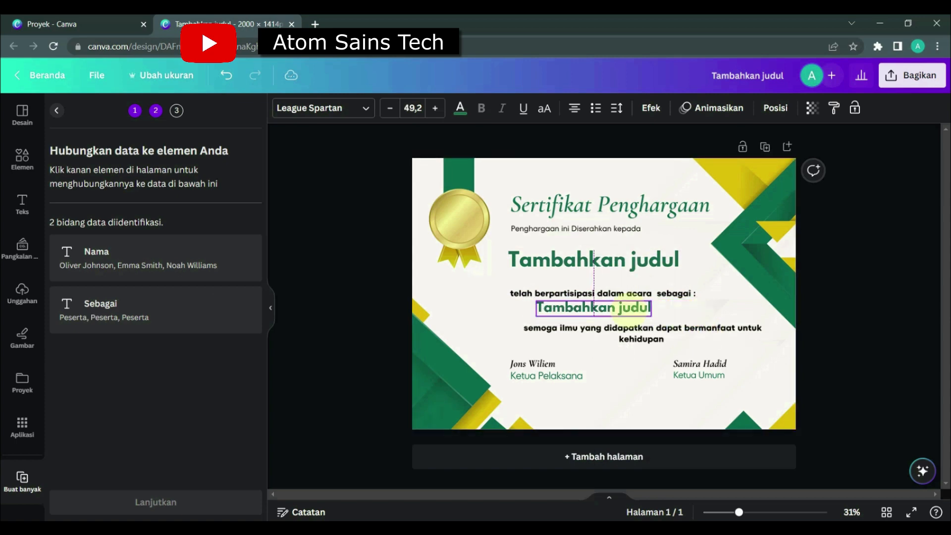
left_click(691, 300)
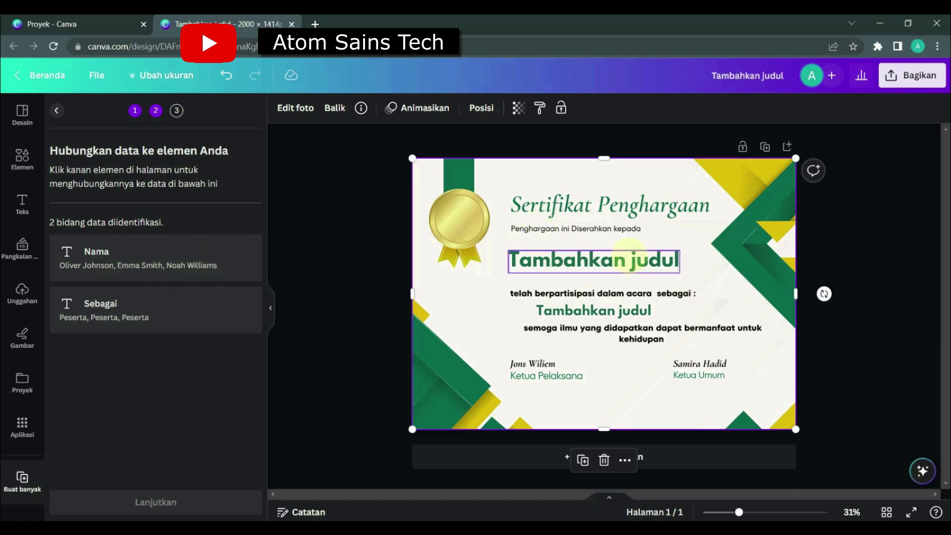
Connect the larger heading below "Penghargaan ini Diserahkan kepada" to the Nama data field.
left_click(628, 245)
right_click(628, 245)
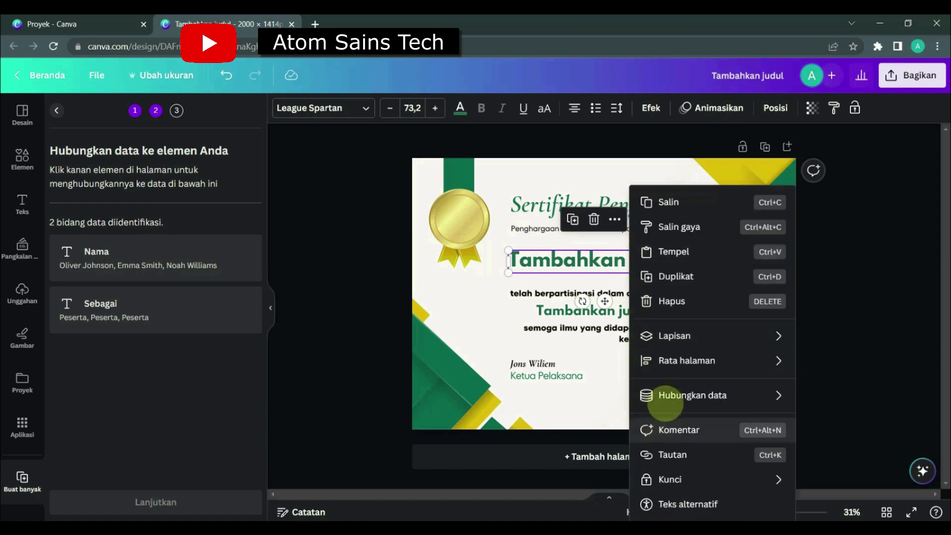
left_click(671, 397)
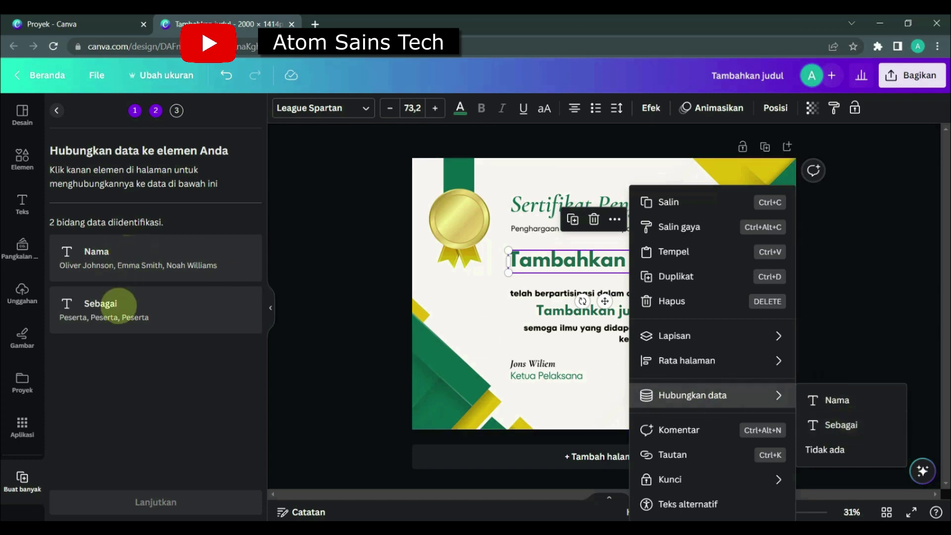
left_click(836, 399)
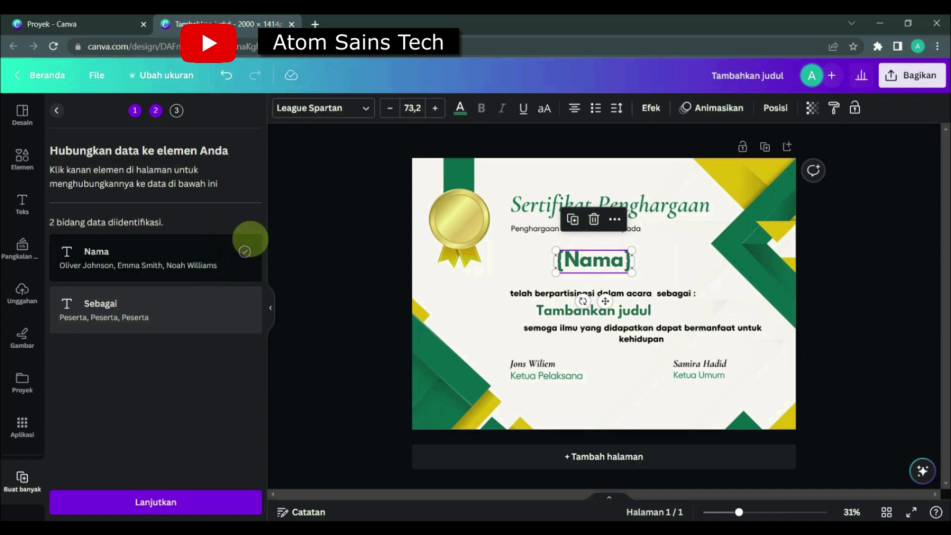
Connect the smaller heading below the "sebagai :" line to the Sebagai data field.
left_click(602, 312)
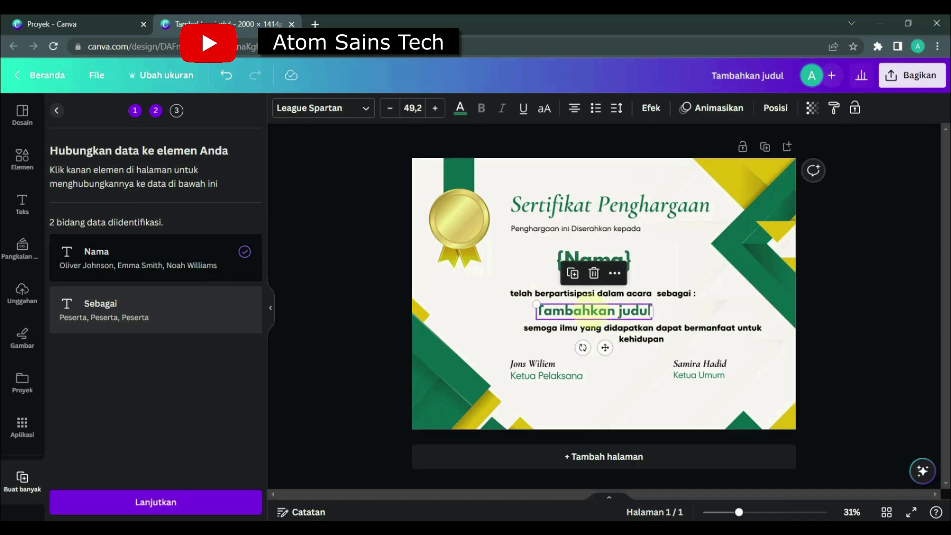
right_click(603, 309)
mouse_move(665, 394)
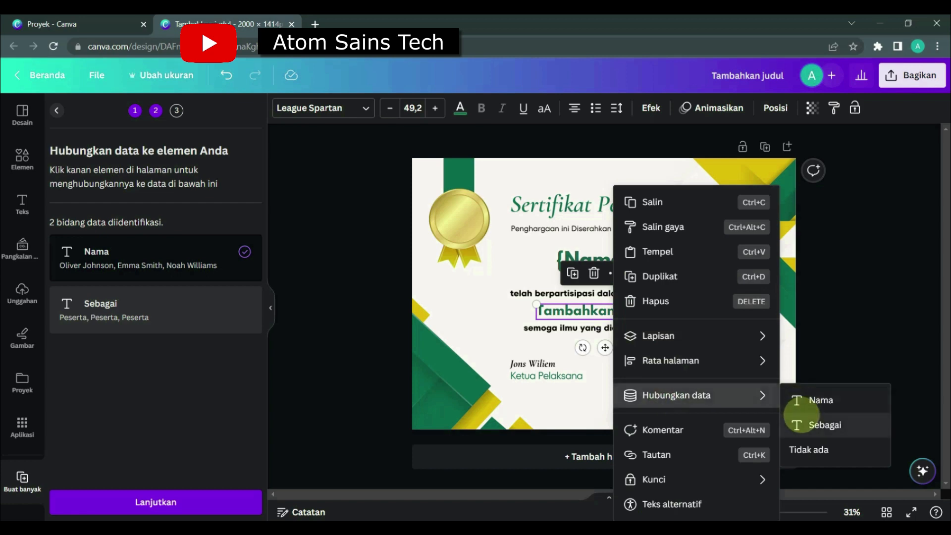
left_click(803, 421)
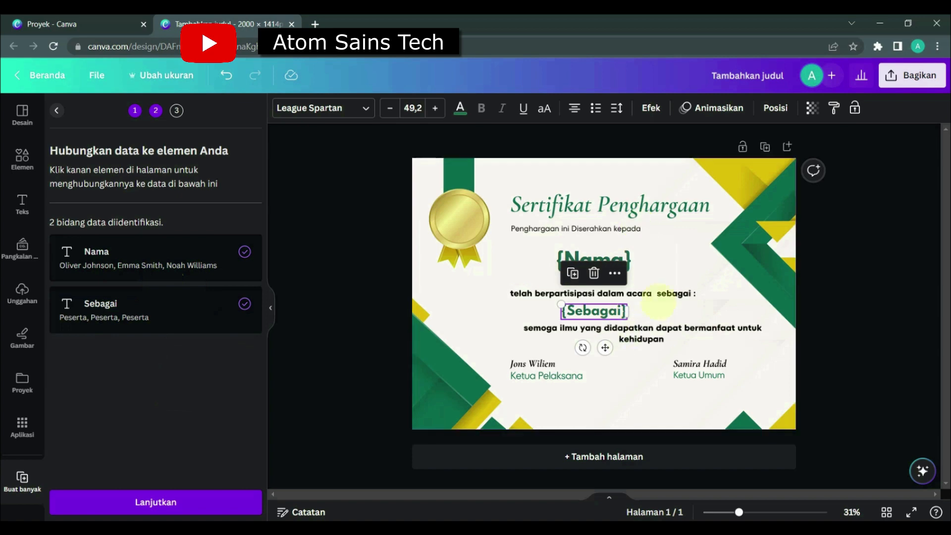
left_click(690, 297)
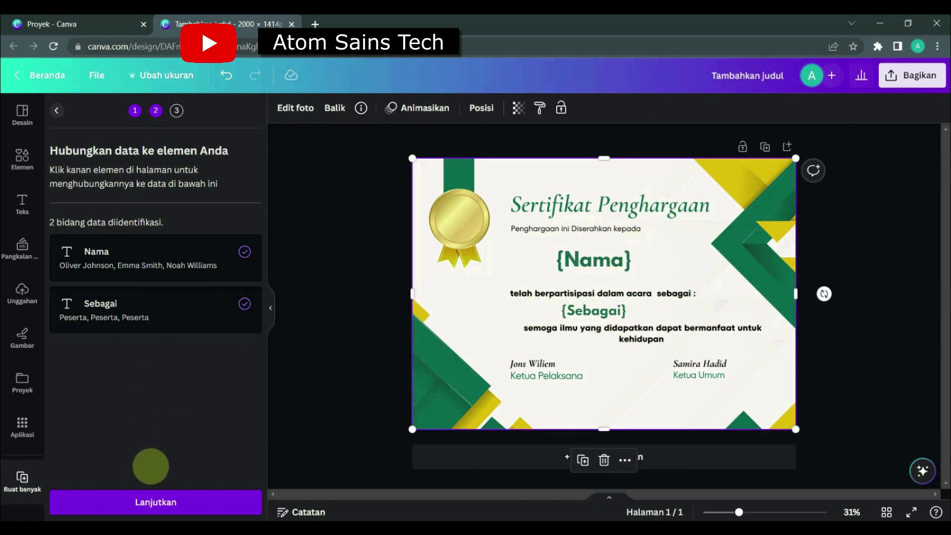
Continue to applying the data, review the participant list with all entries selected, and generate the 100 certificate pages.
left_click(156, 501)
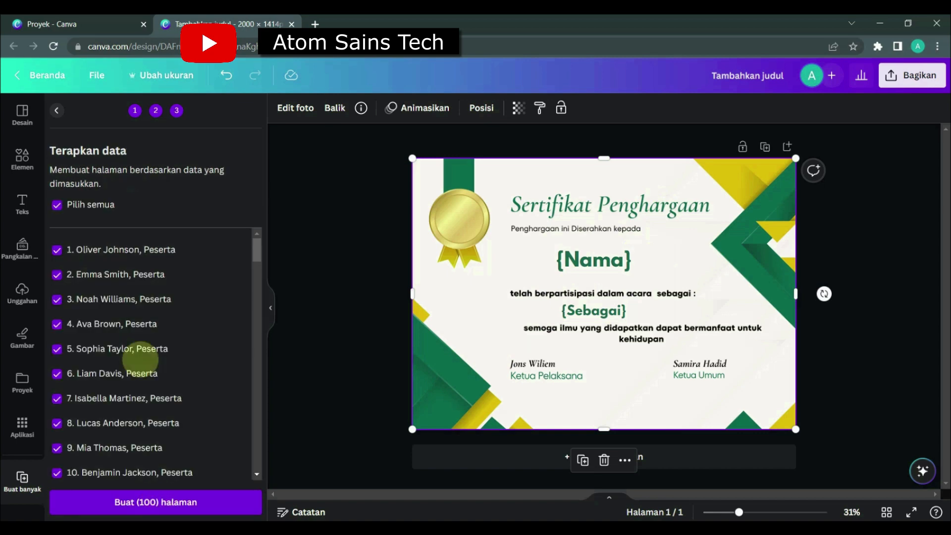
scroll(144, 359, "down", 20)
scroll(140, 359, "down", 20)
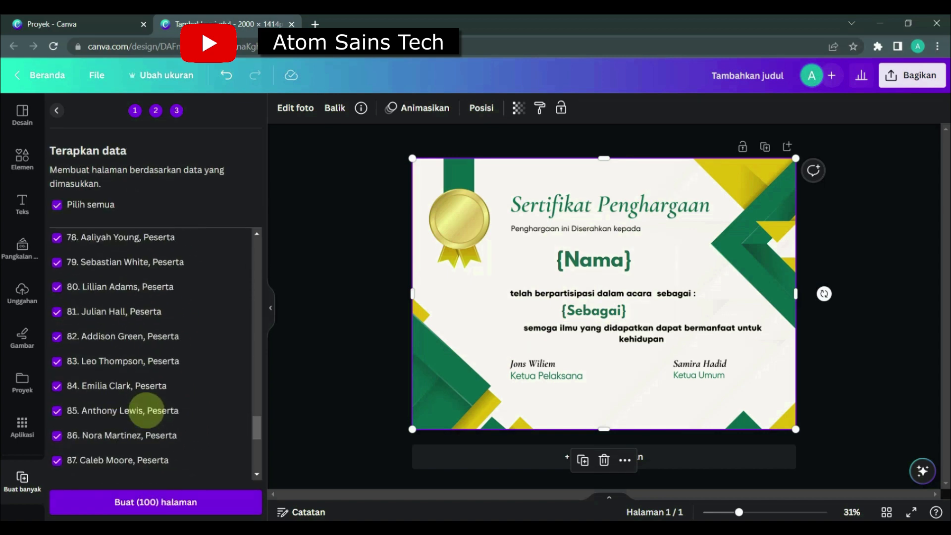
scroll(117, 458, "up", 20)
scroll(118, 461, "up", 6)
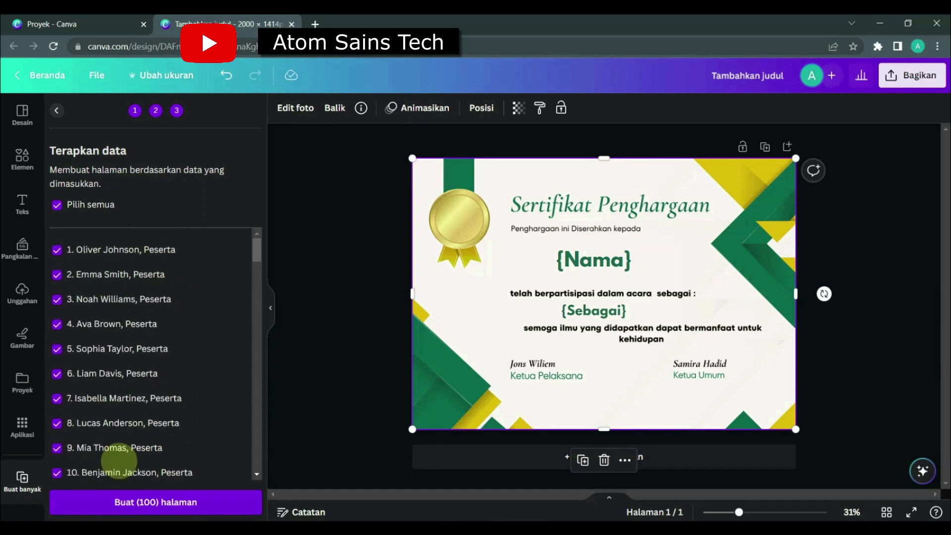
scroll(119, 461, "down", 20)
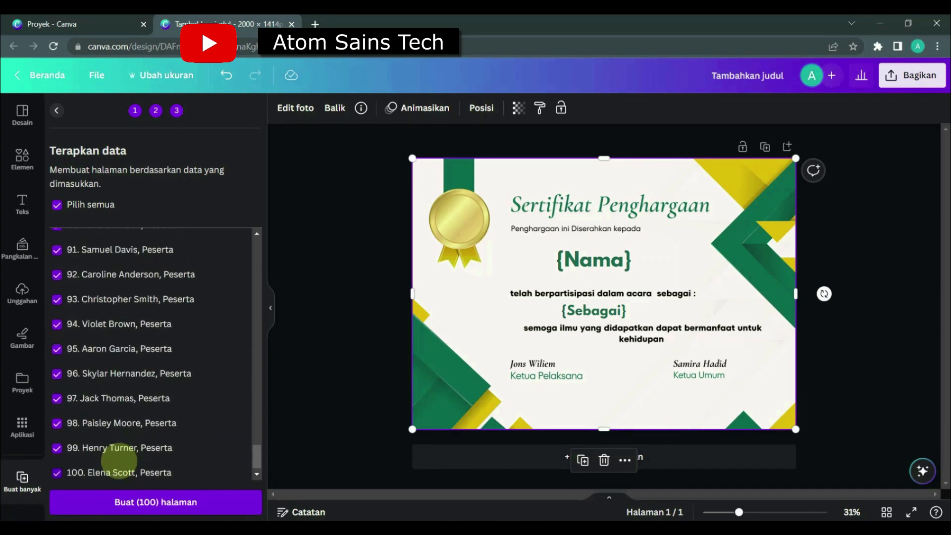
left_click(116, 501)
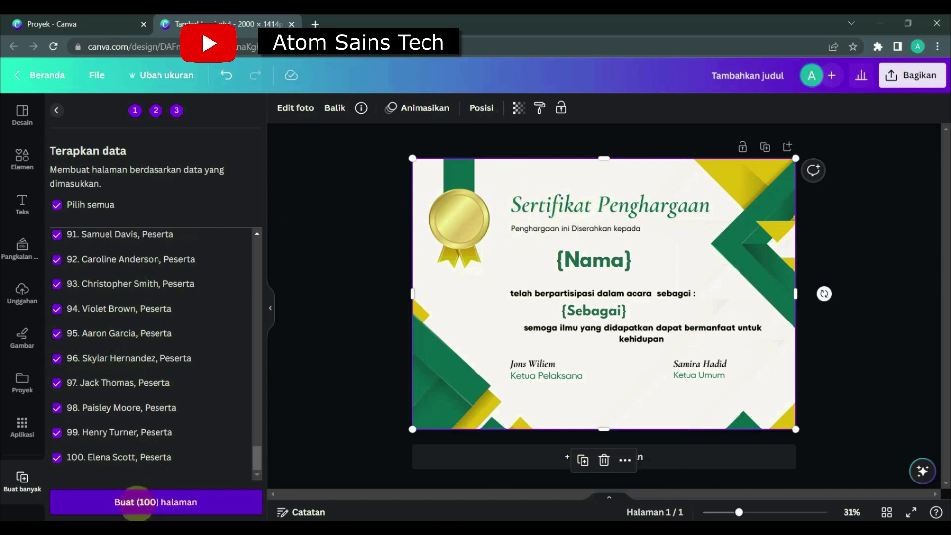
left_click(138, 502)
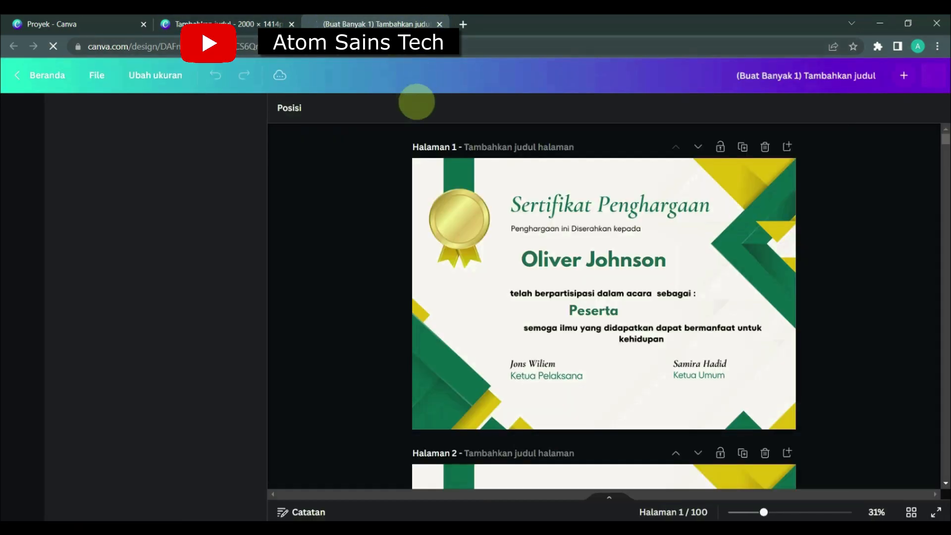
Look through the generated certificates, switching to the grid view to check the names on all pages.
scroll(587, 298, "down", 10)
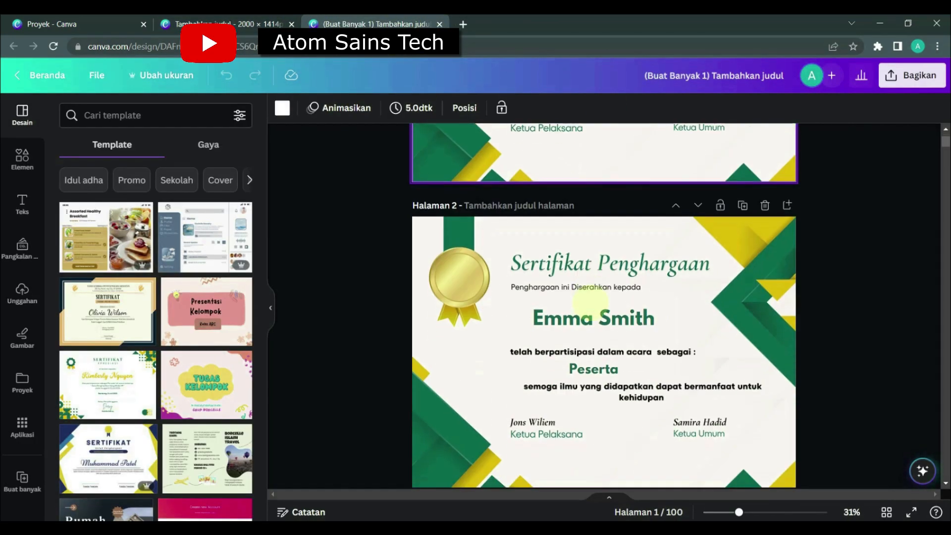
left_click(885, 510)
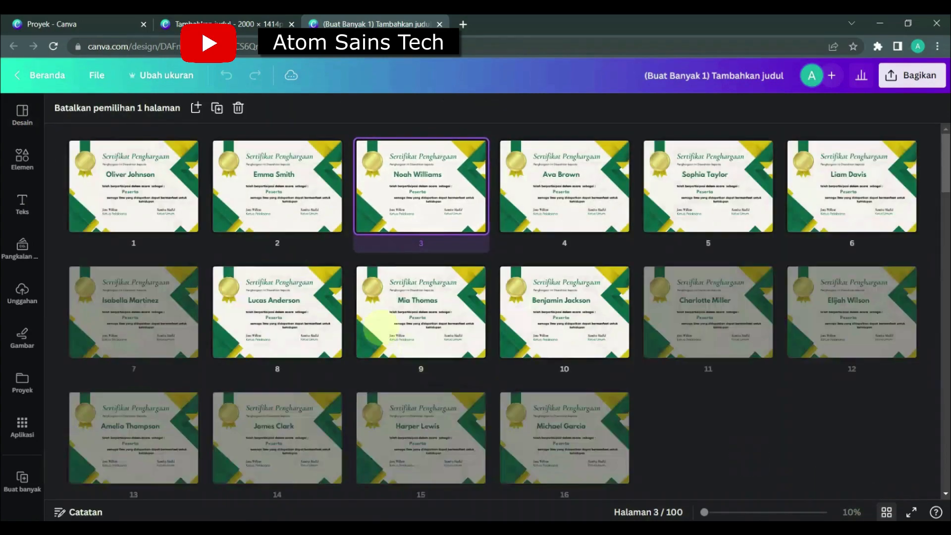
scroll(179, 264, "down", 10)
scroll(179, 264, "up", 10)
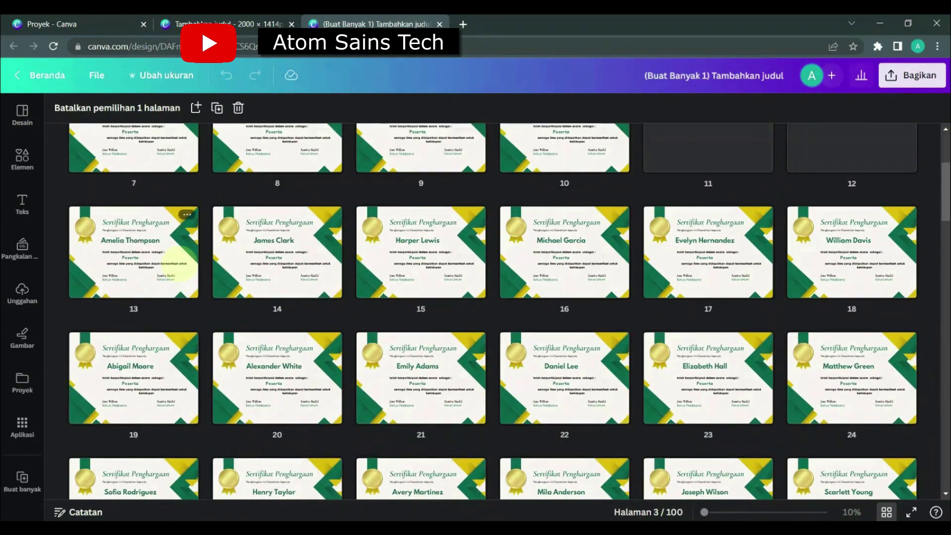
Examine the participant names across the certificate grid down to the last rows and return to the first page.
scroll(179, 264, "down", 15)
scroll(180, 264, "down", 15)
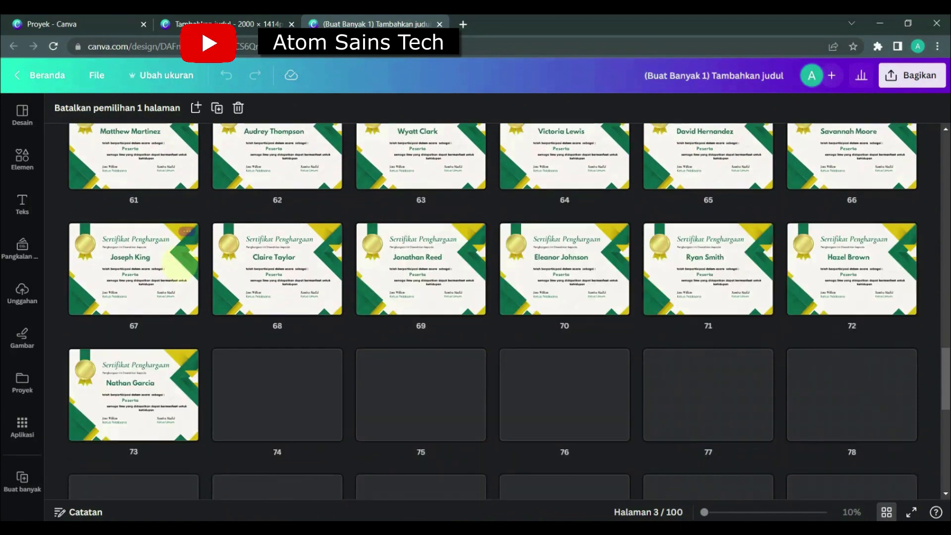
scroll(486, 379, "up", 20)
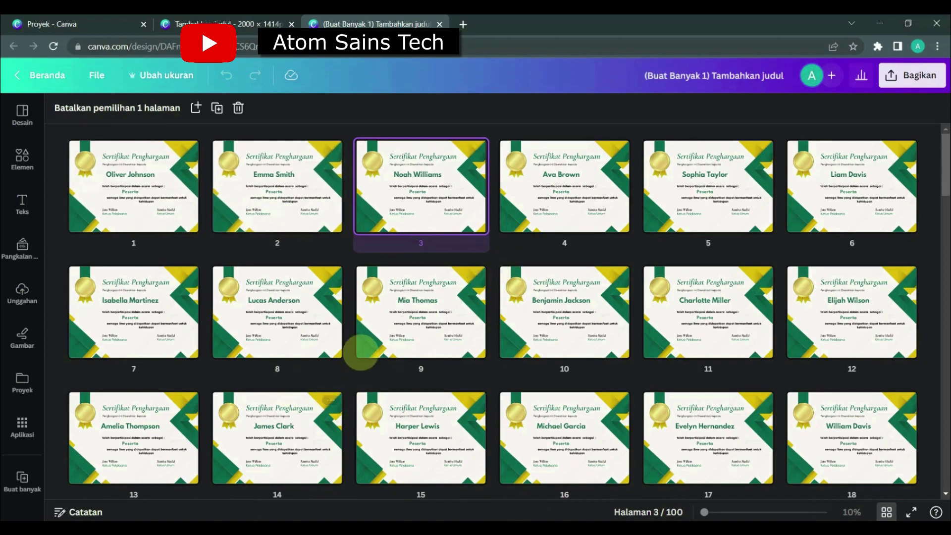
scroll(280, 346, "down", 5)
scroll(280, 347, "down", 20)
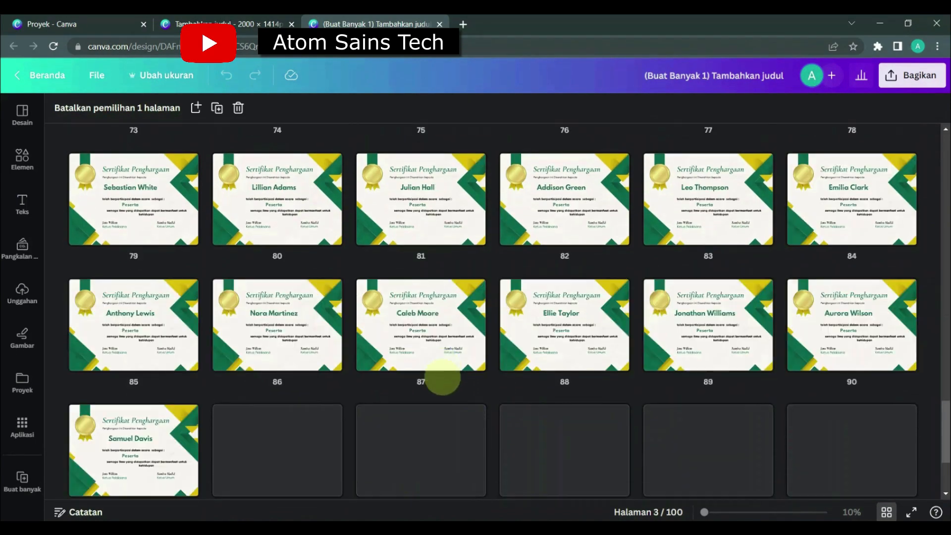
scroll(492, 419, "up", 20)
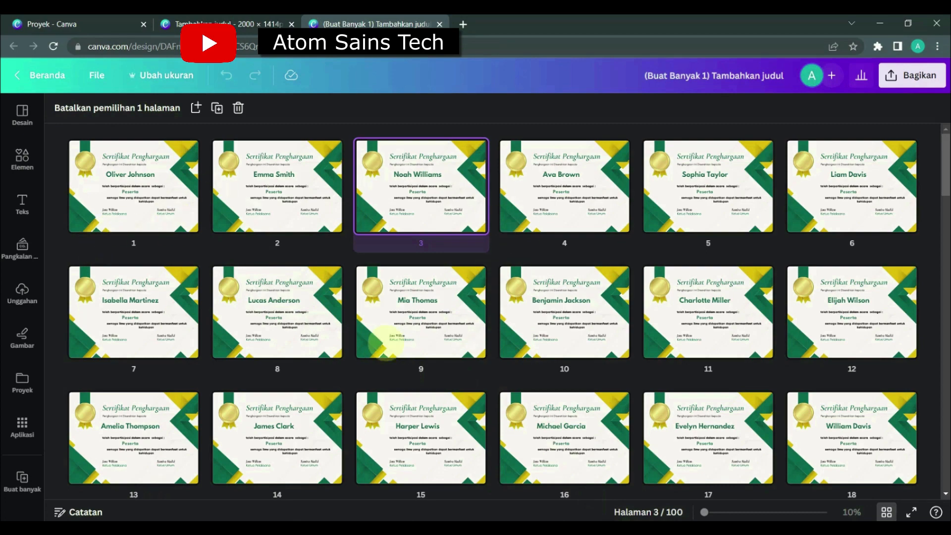
Add an "s" to the end of the participant's first name on page 9 and return to the grid view.
double_click(436, 306)
left_click(618, 275)
left_click(618, 275)
left_click(572, 275)
scroll(618, 276, "up", 1)
type("s")
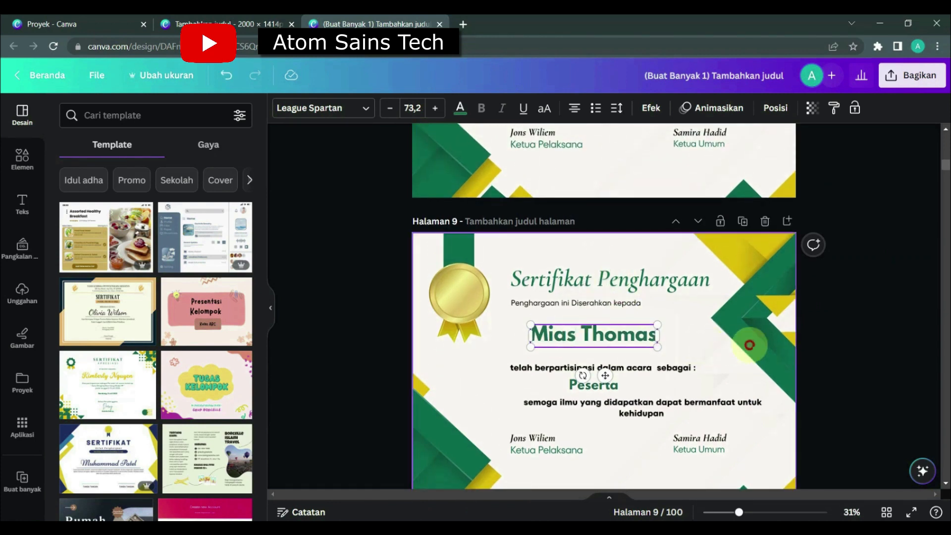
left_click(750, 345)
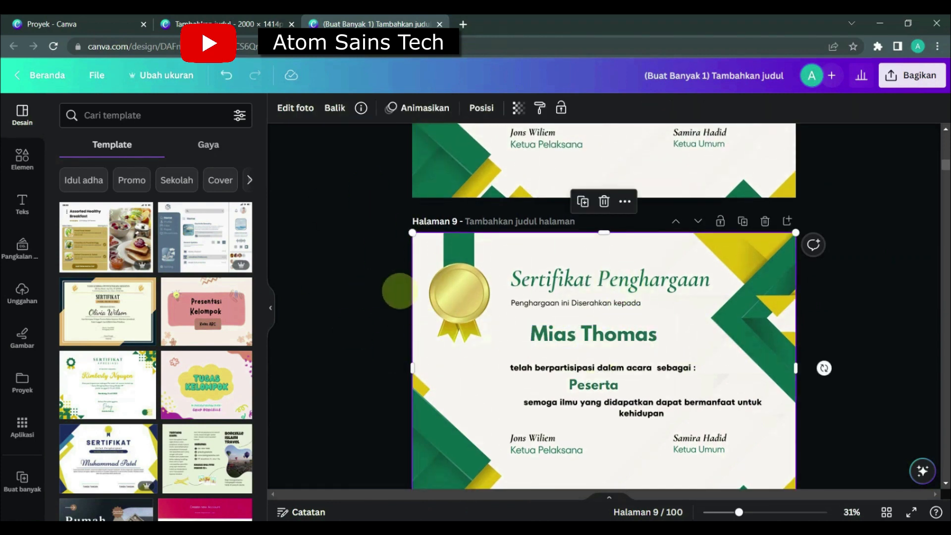
left_click(887, 512)
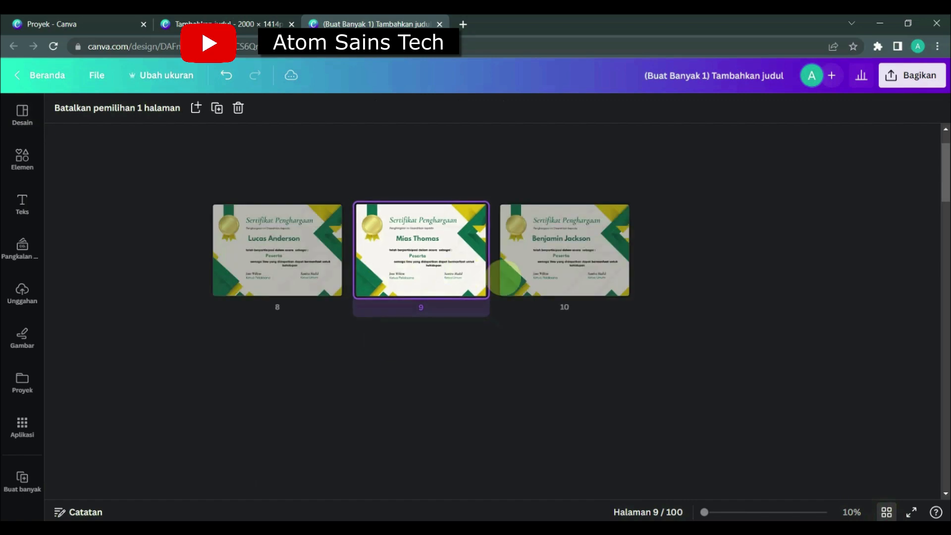
scroll(605, 341, "up", 1)
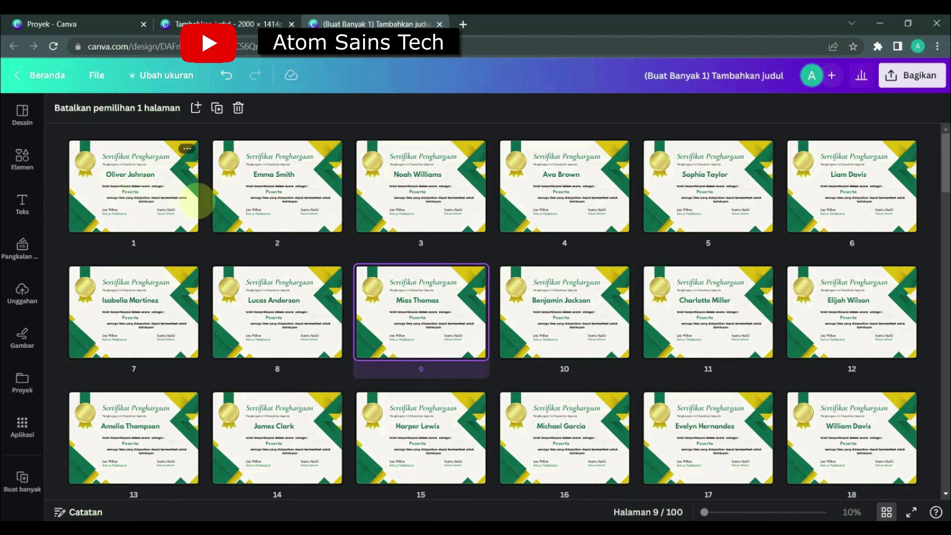
Download all 100 pages as PNG at size 1 and save the zip file to the Compressed downloads folder.
scroll(446, 436, "down", 5)
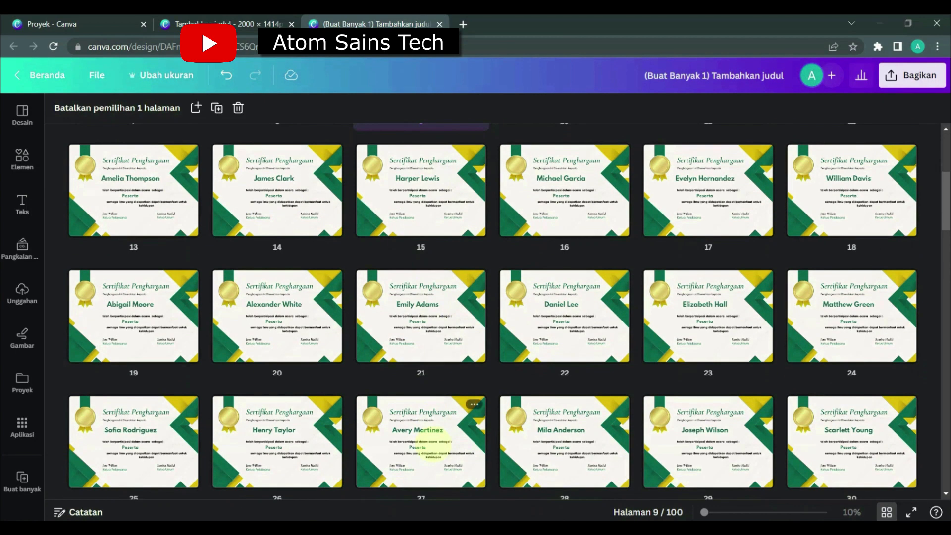
left_click(912, 75)
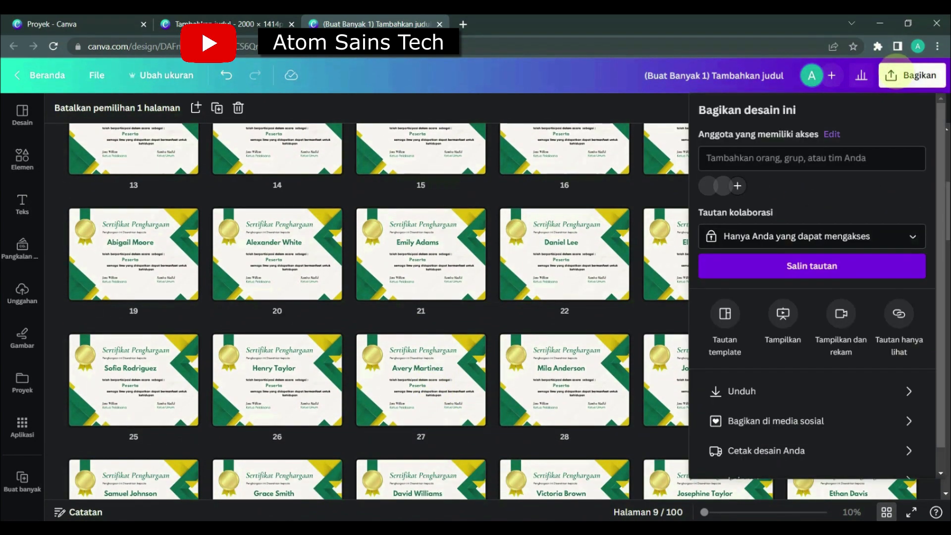
left_click(733, 391)
left_click(753, 162)
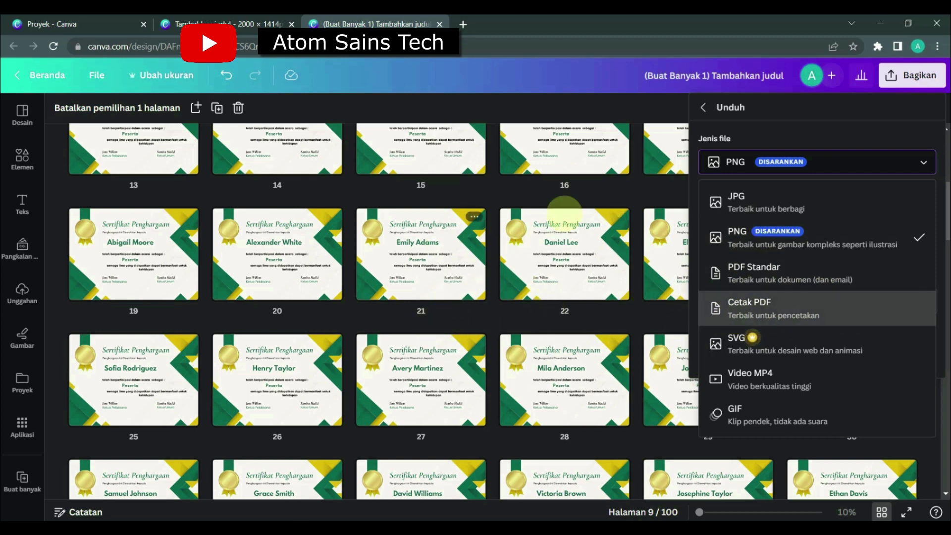
left_click(727, 111)
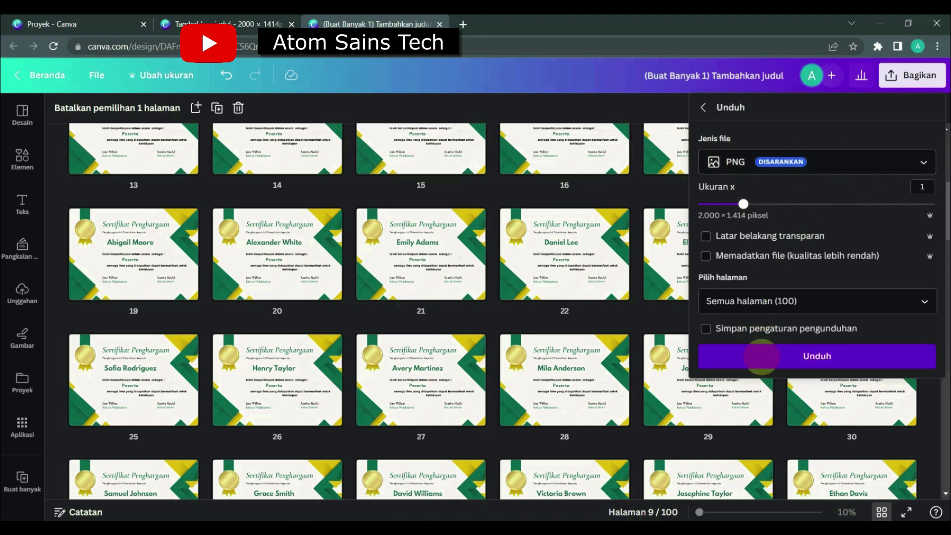
left_click(762, 356)
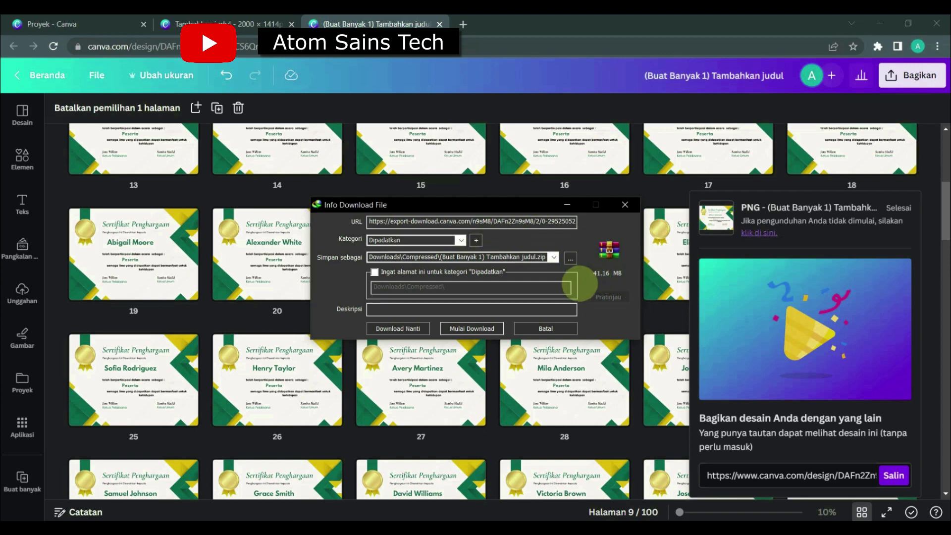
left_click(471, 327)
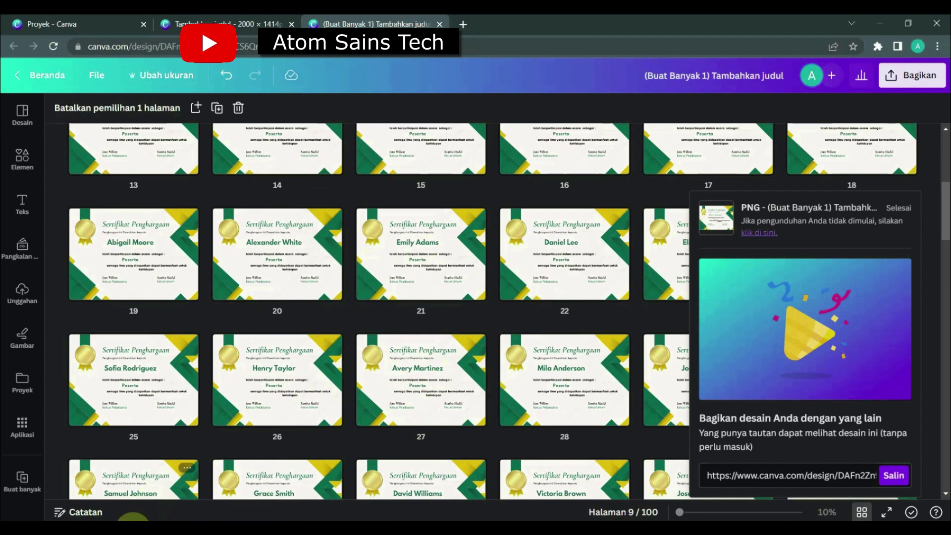
Switch to File Explorer and extract the "(Buat Banyak 1) Tambahkan judul" archive into a folder of the same name.
left_click(133, 530)
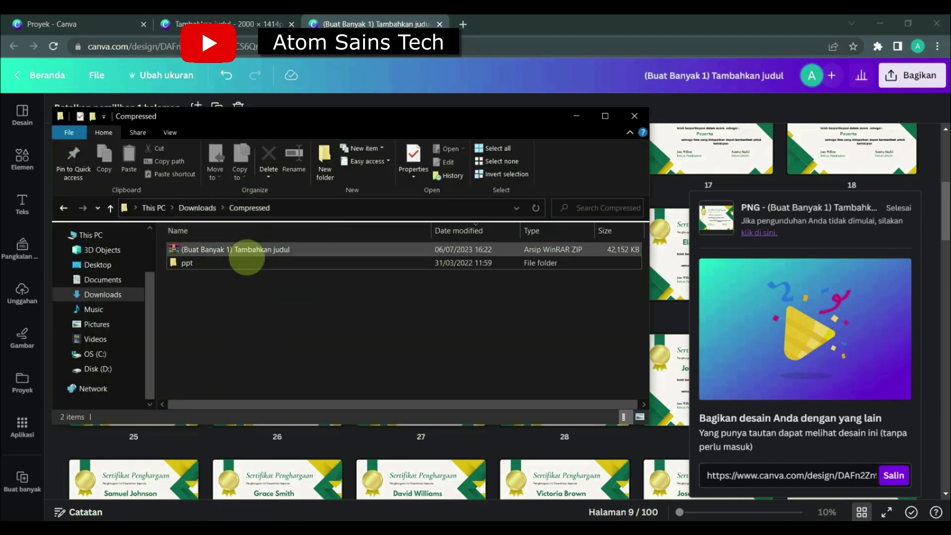
right_click(220, 249)
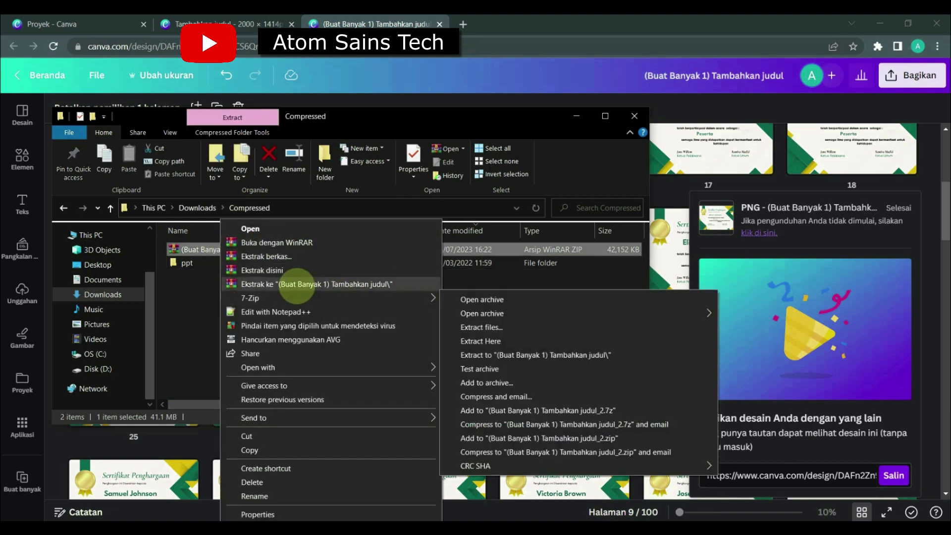
left_click(295, 284)
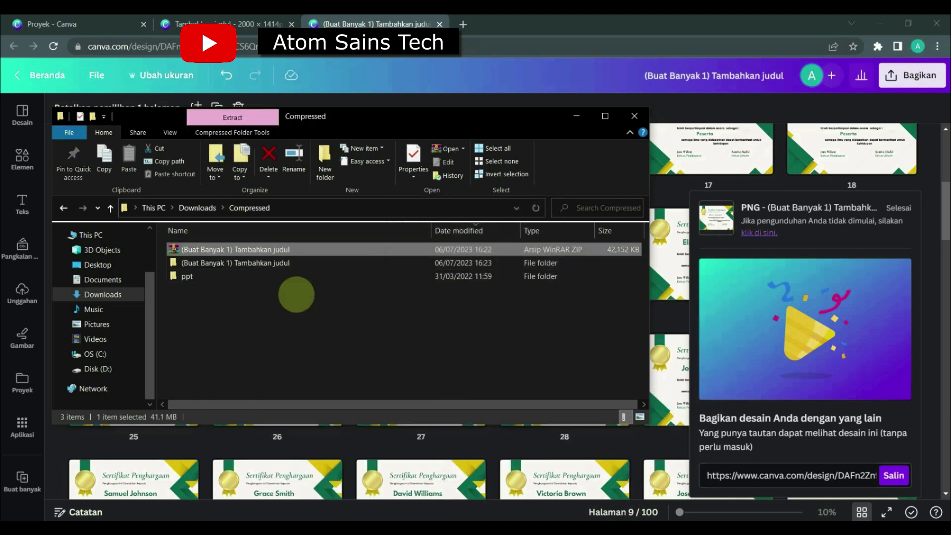
Check the certificate images in the extracted folder, viewing them full size from image 1, and put the image and folder windows away.
double_click(222, 262)
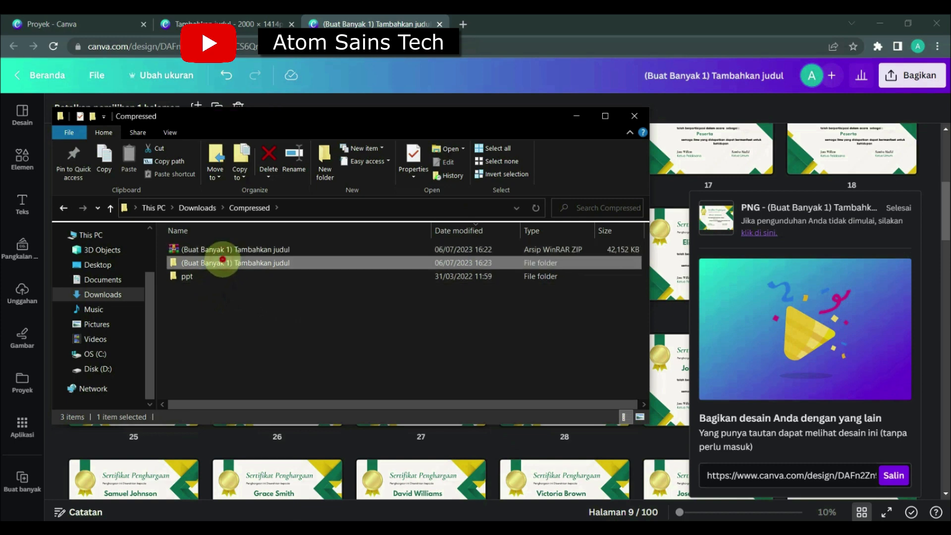
scroll(221, 261, "down", 2)
scroll(226, 261, "down", 11)
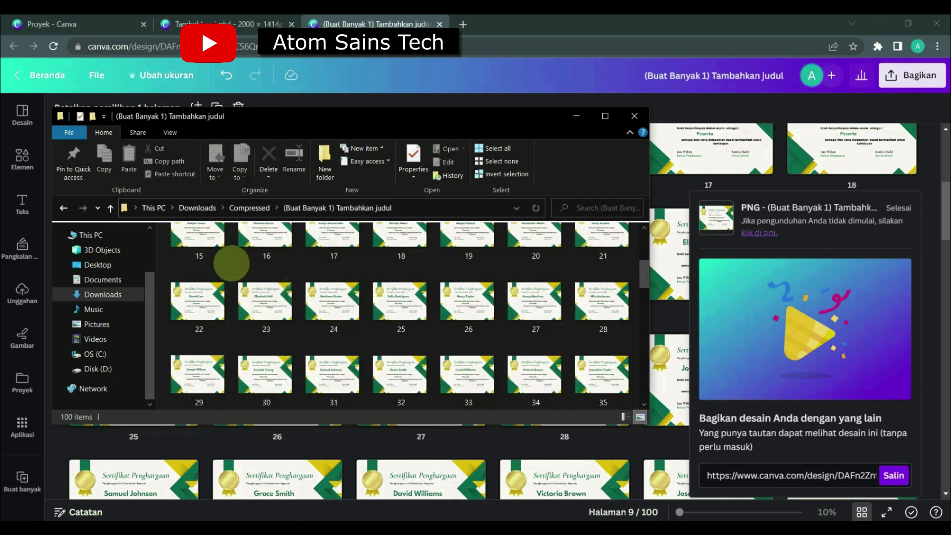
scroll(258, 361, "up", 13)
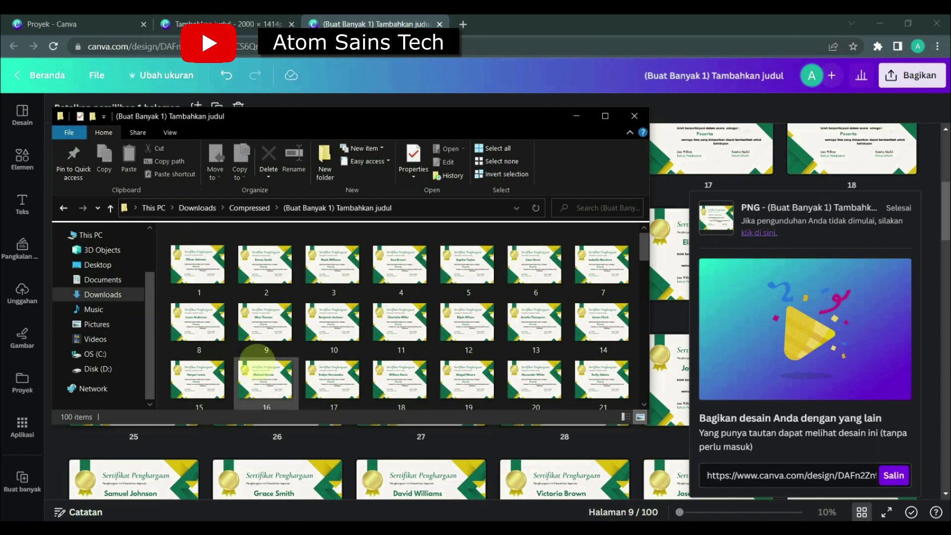
left_click(214, 263)
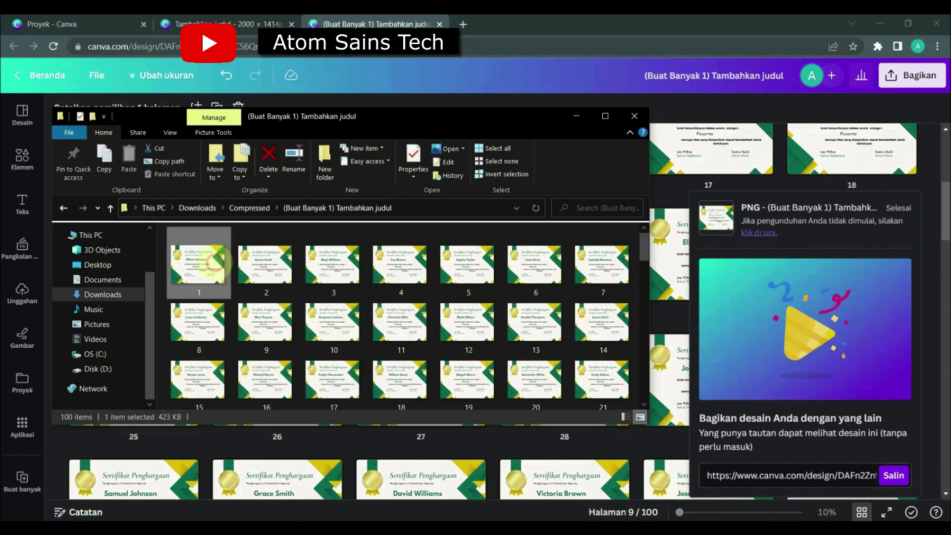
double_click(221, 274)
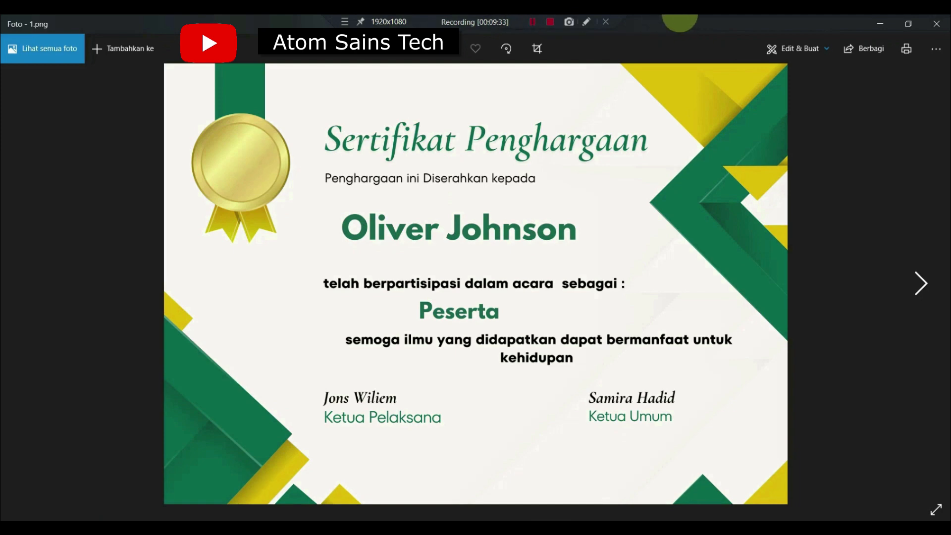
left_click_drag(679, 22, 493, 118)
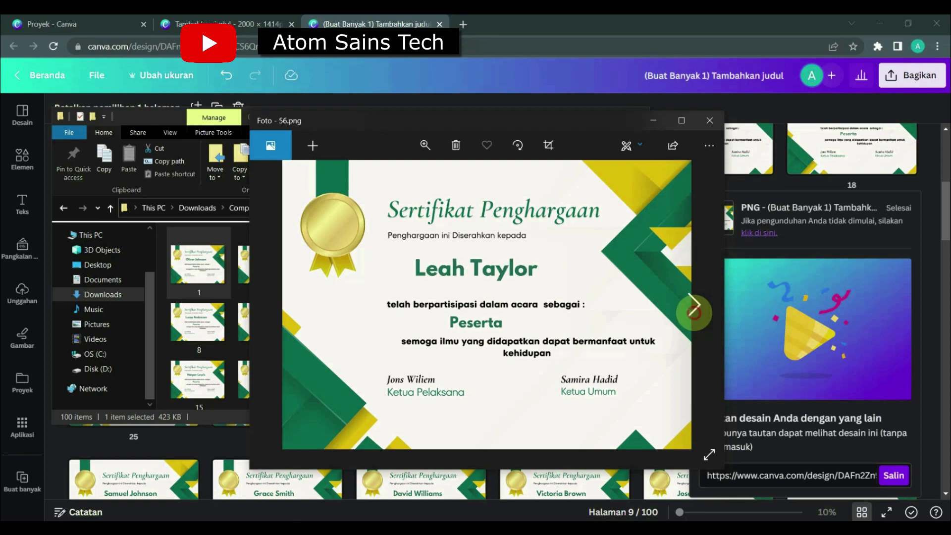
left_click(709, 121)
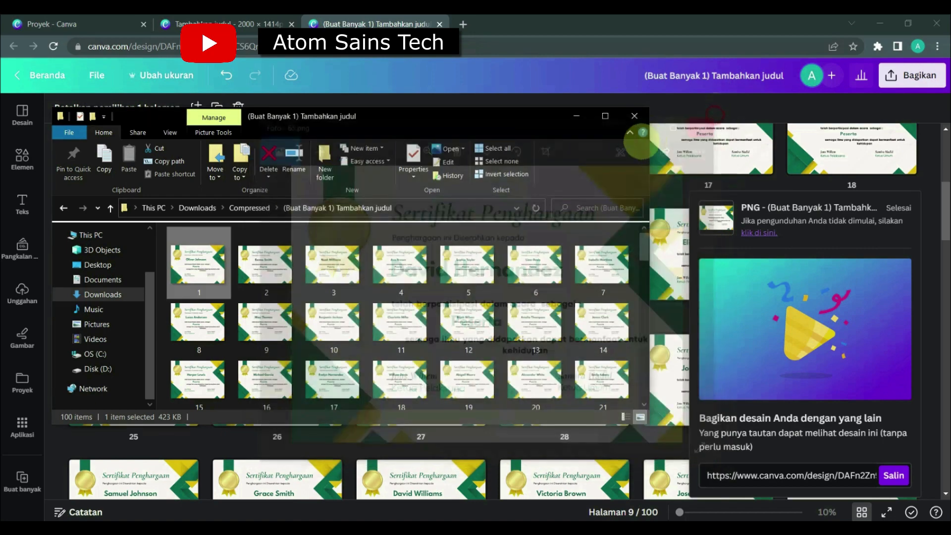
left_click(586, 119)
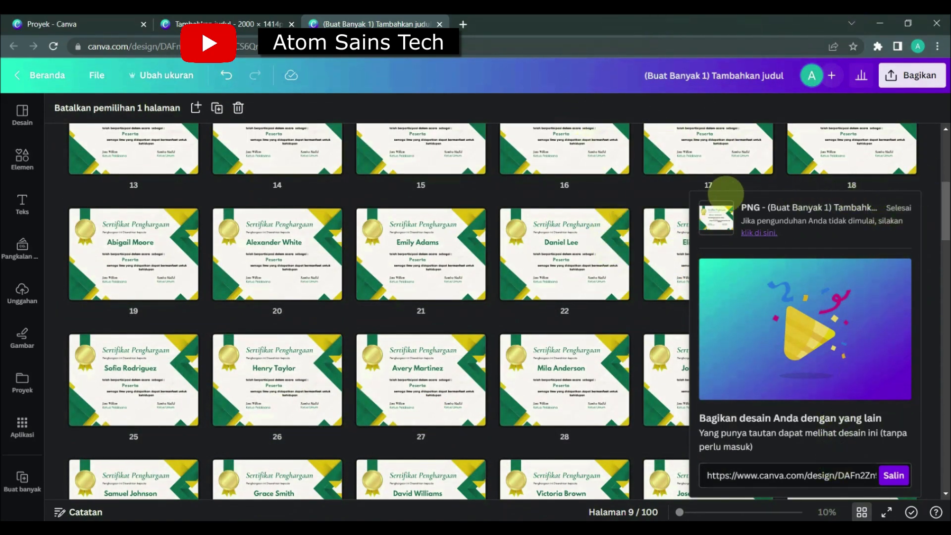
Dismiss the finished-download notice in Canva and look through the certificate grid again.
left_click(922, 164)
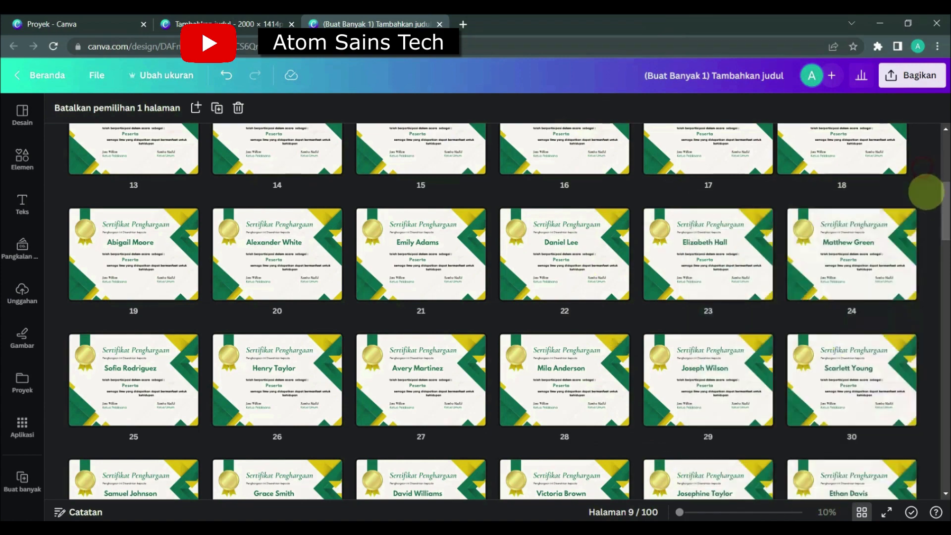
left_click_drag(943, 212, 941, 374)
left_click_drag(944, 317, 943, 142)
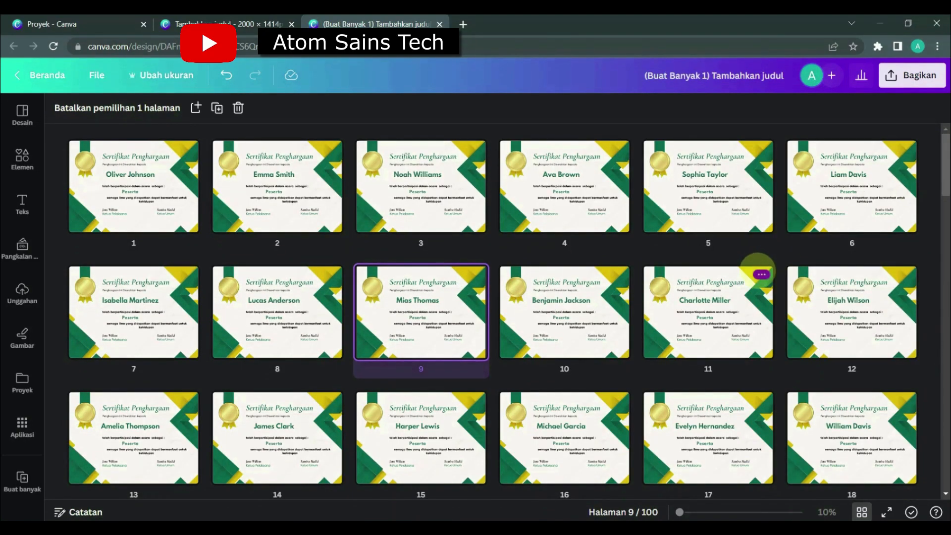
scroll(758, 271, "down", 15)
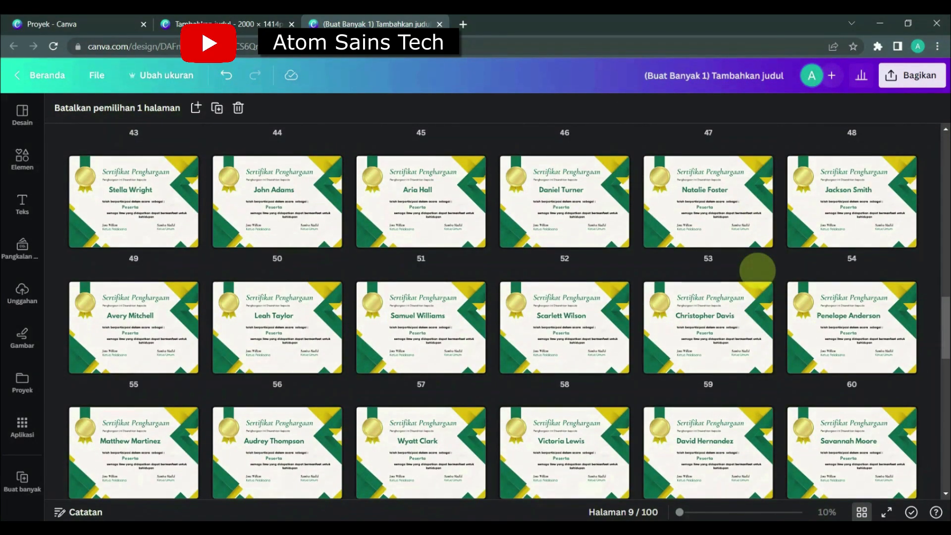
scroll(758, 271, "down", 8)
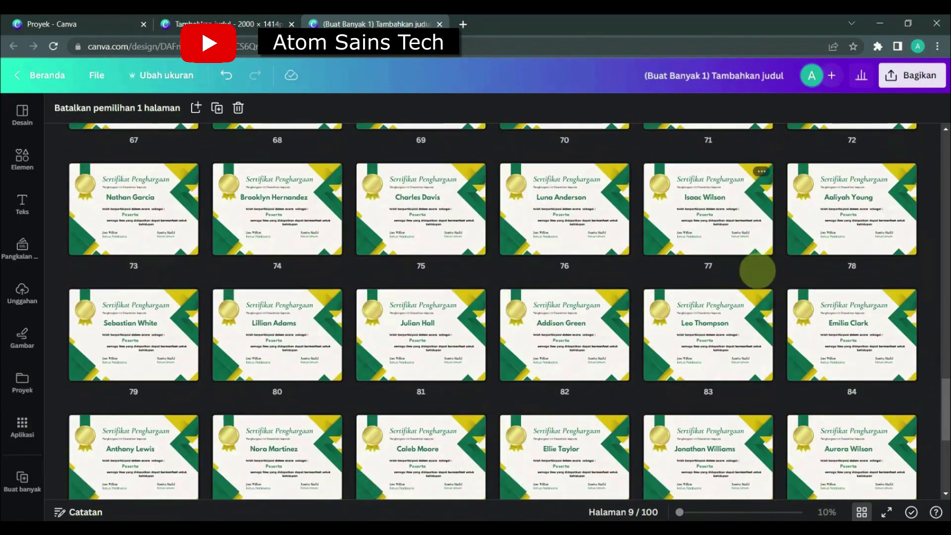
scroll(758, 271, "down", 5)
scroll(758, 272, "up", 10)
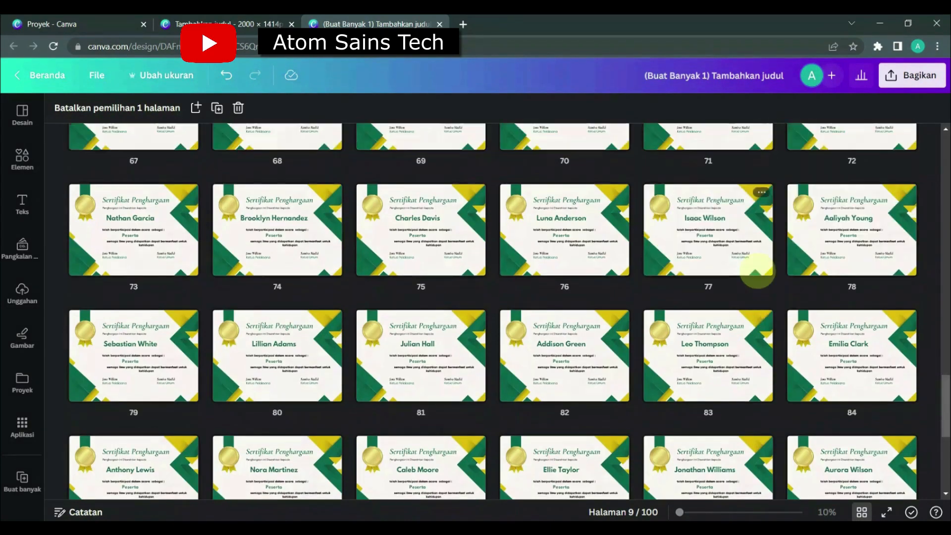